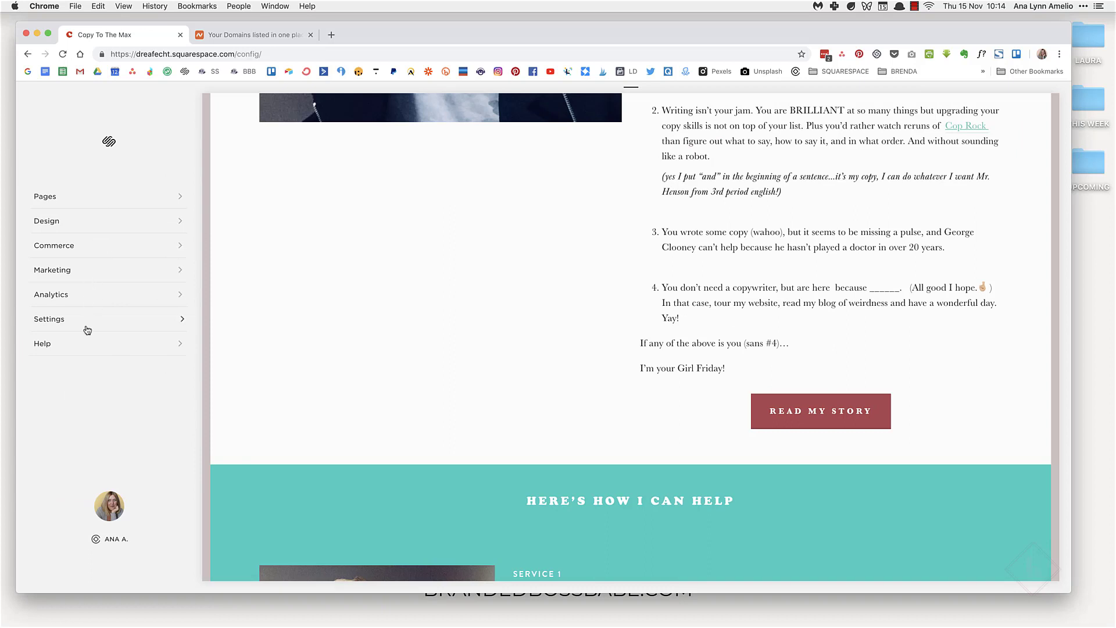
- Under Settings > Domains, choose Use a Domain I Own and enter emailtothemax.com
click(58, 319)
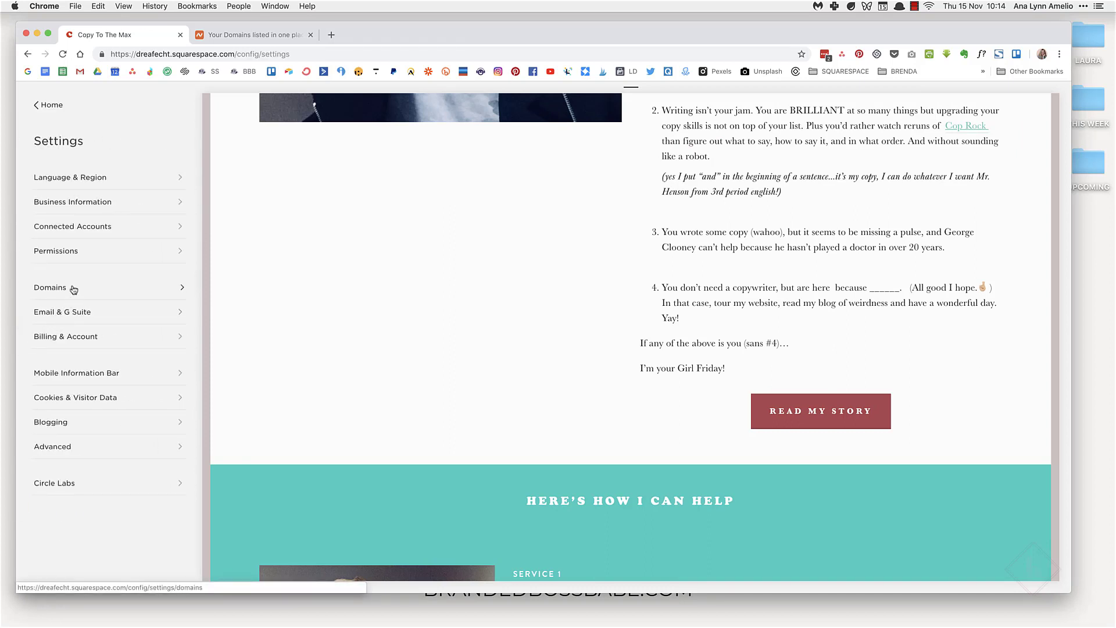
click(69, 288)
click(126, 252)
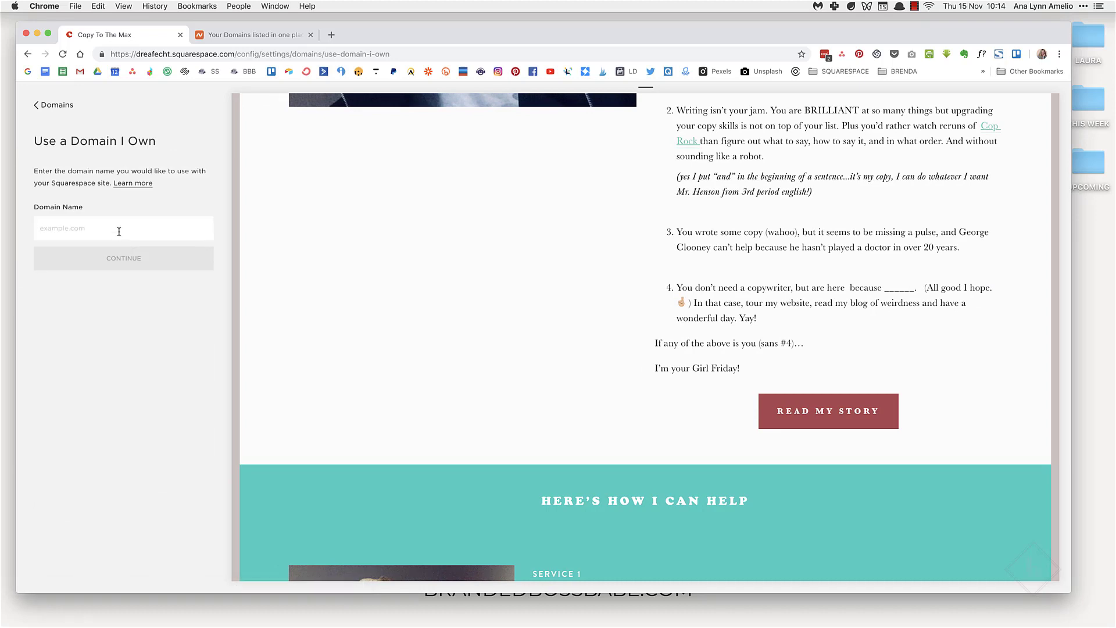
click(256, 35)
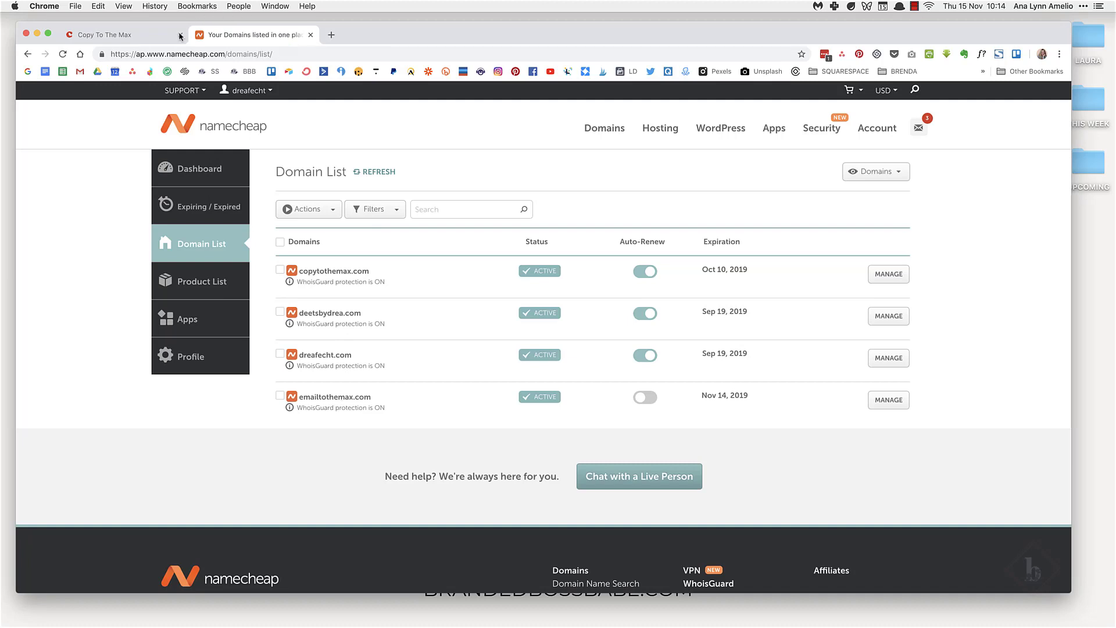
click(114, 36)
text(emailtothemax.com)
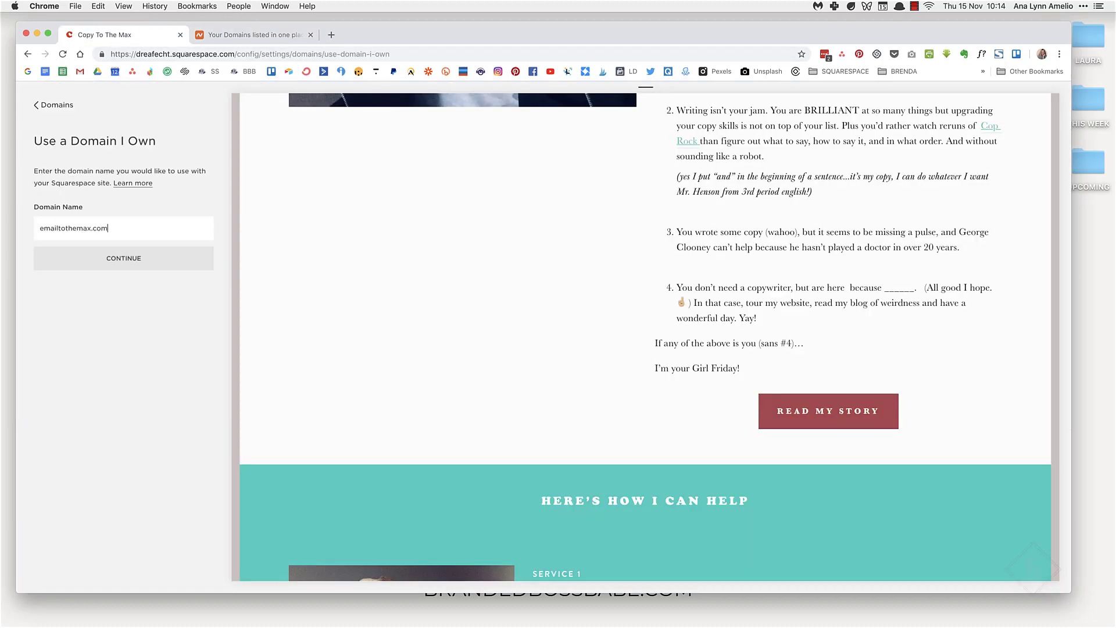
click(120, 255)
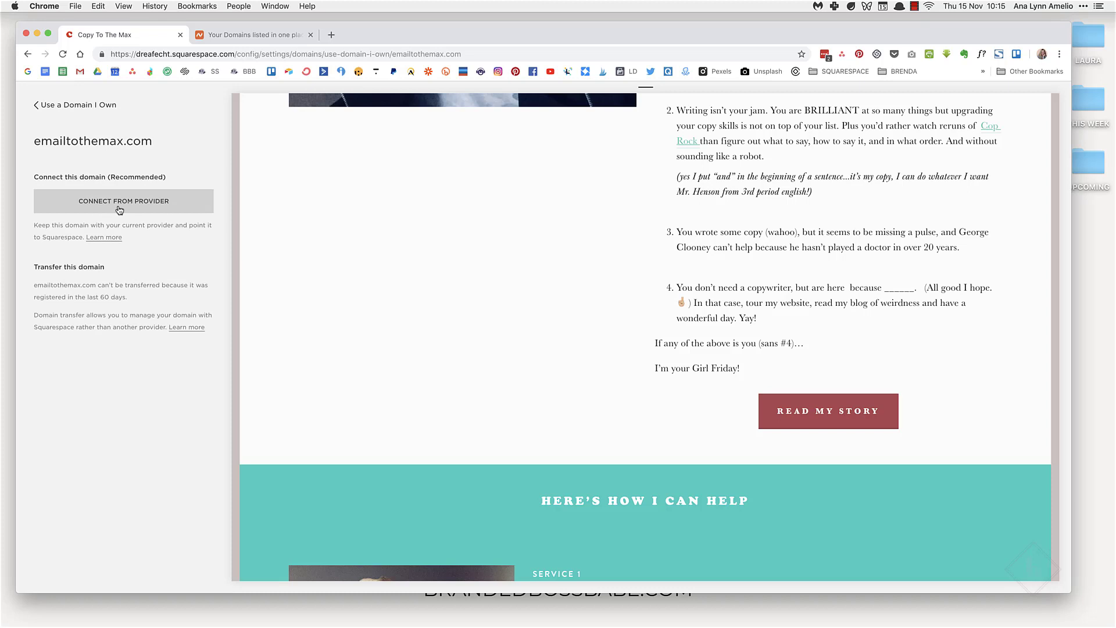
- Connect the domain from its provider, choosing Namecheap
click(119, 209)
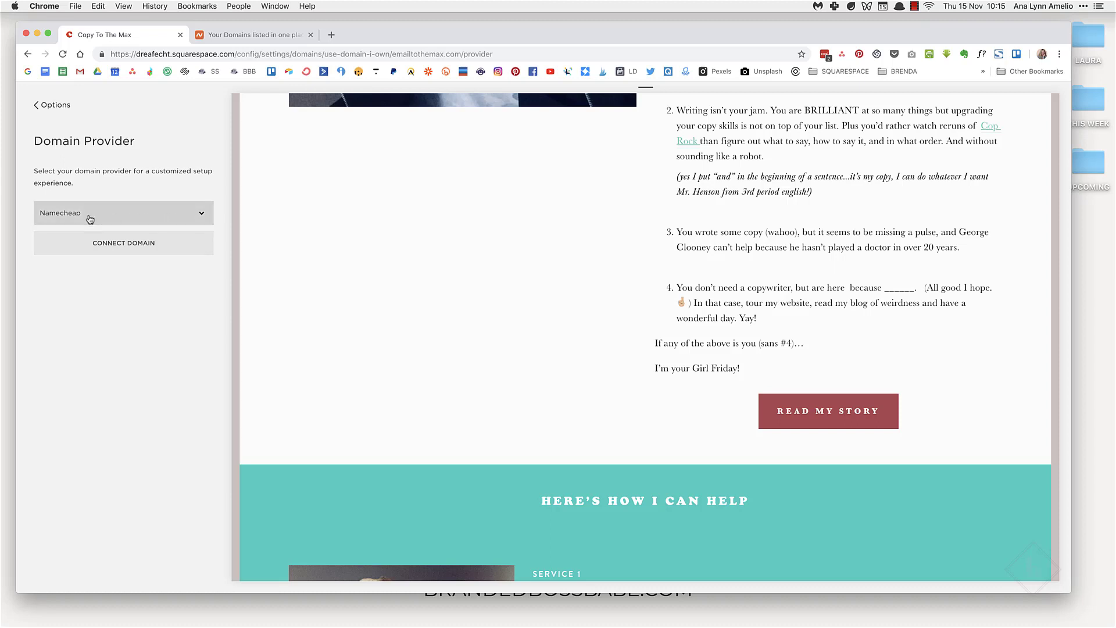
click(116, 218)
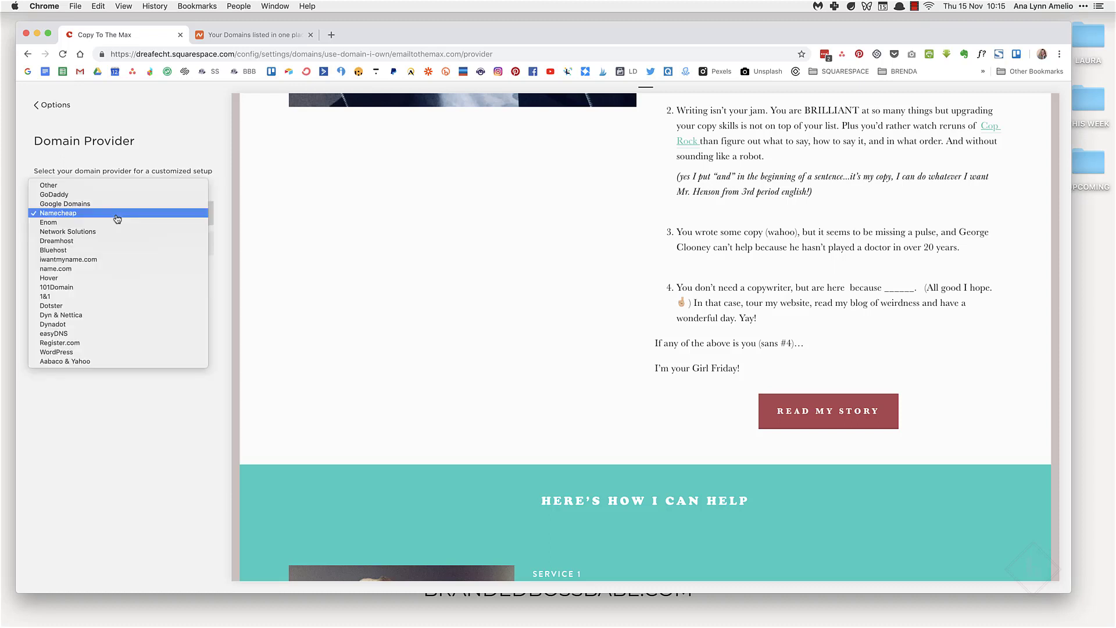
click(106, 420)
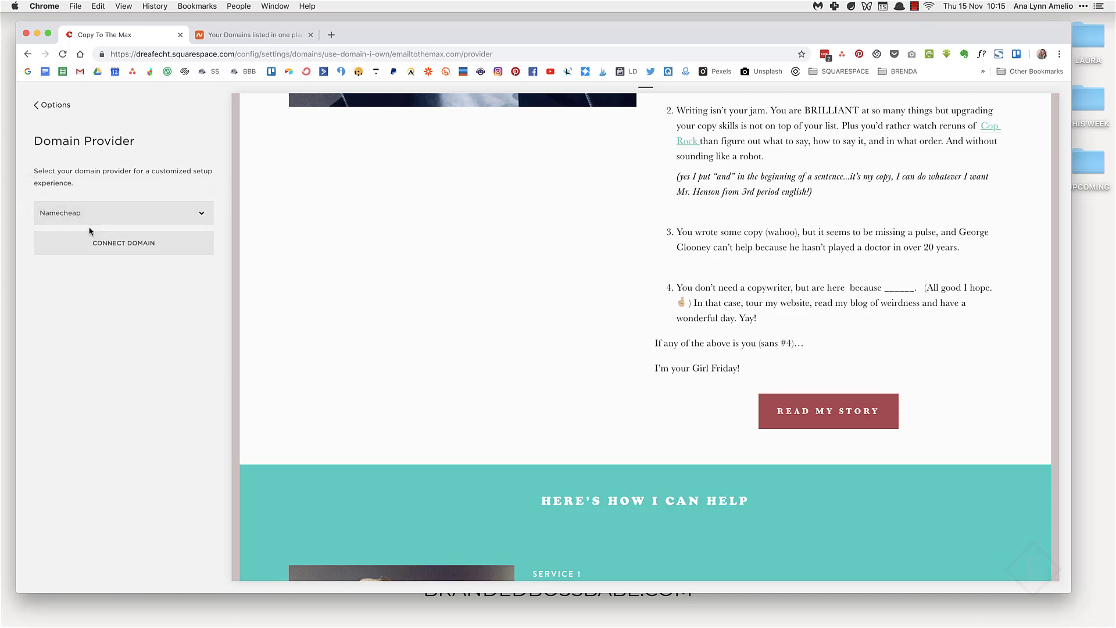
click(121, 248)
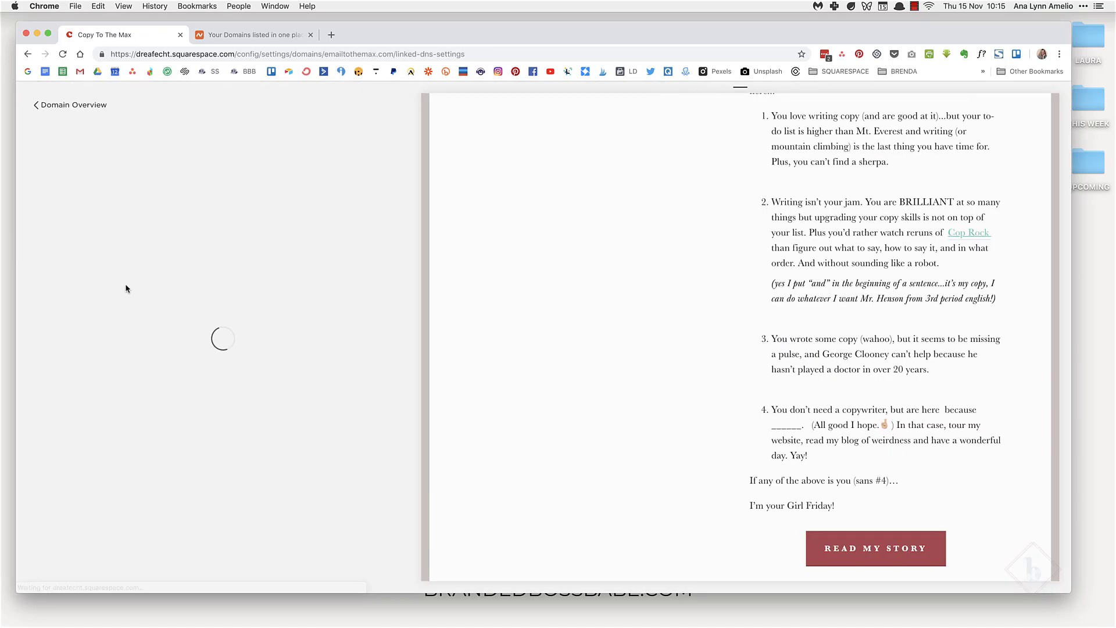
- Dismiss the Connecting in Progress notice to see the DNS records, then go to Namecheap's Domain List
click(124, 283)
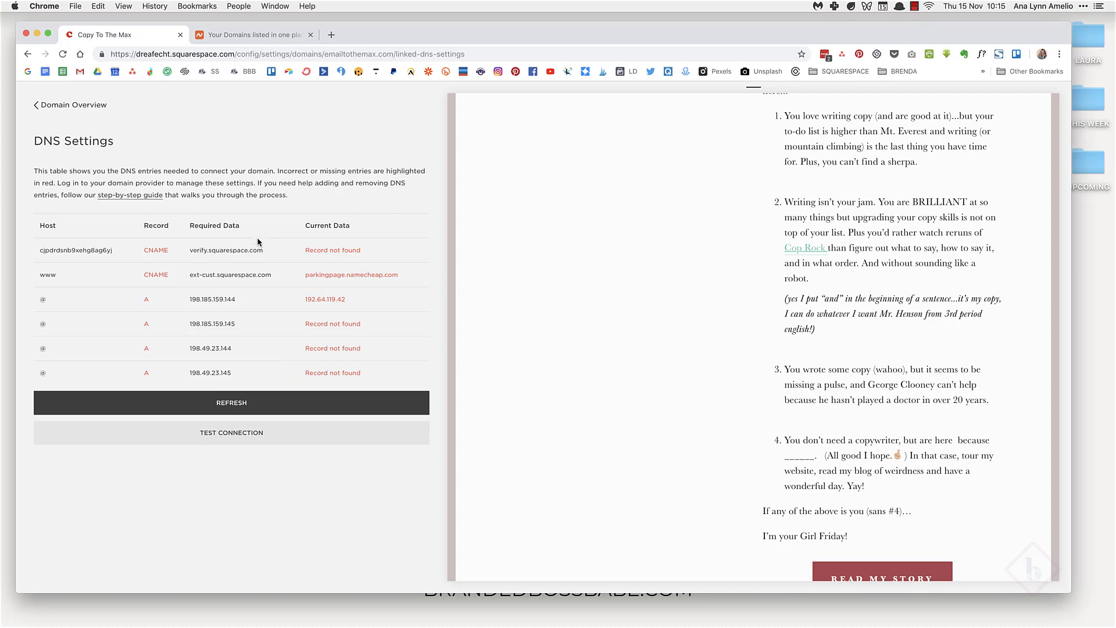
click(250, 37)
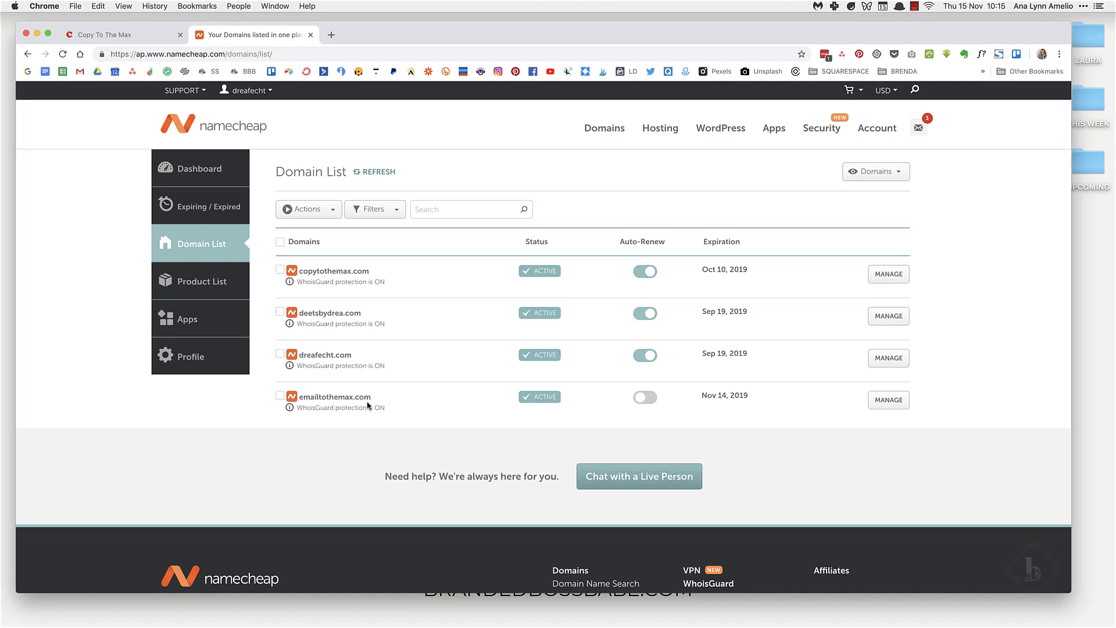
- Open MANAGE for emailtothemax.com in the Namecheap Domain List
click(888, 405)
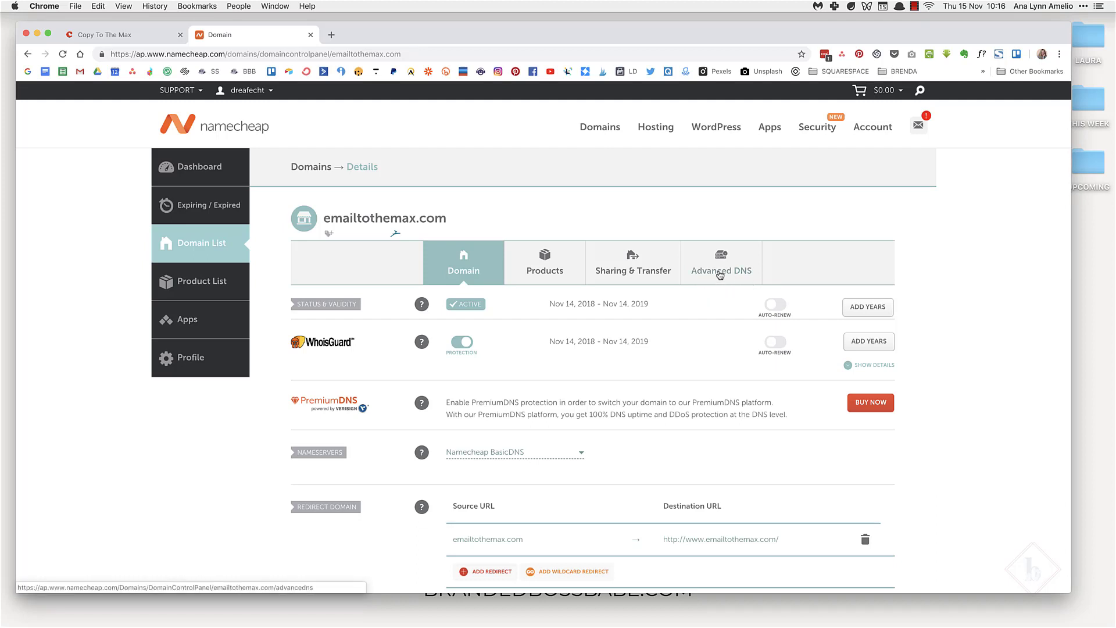
- In Advanced DNS, delete the www parking-page CNAME and add a new CNAME record row
click(720, 275)
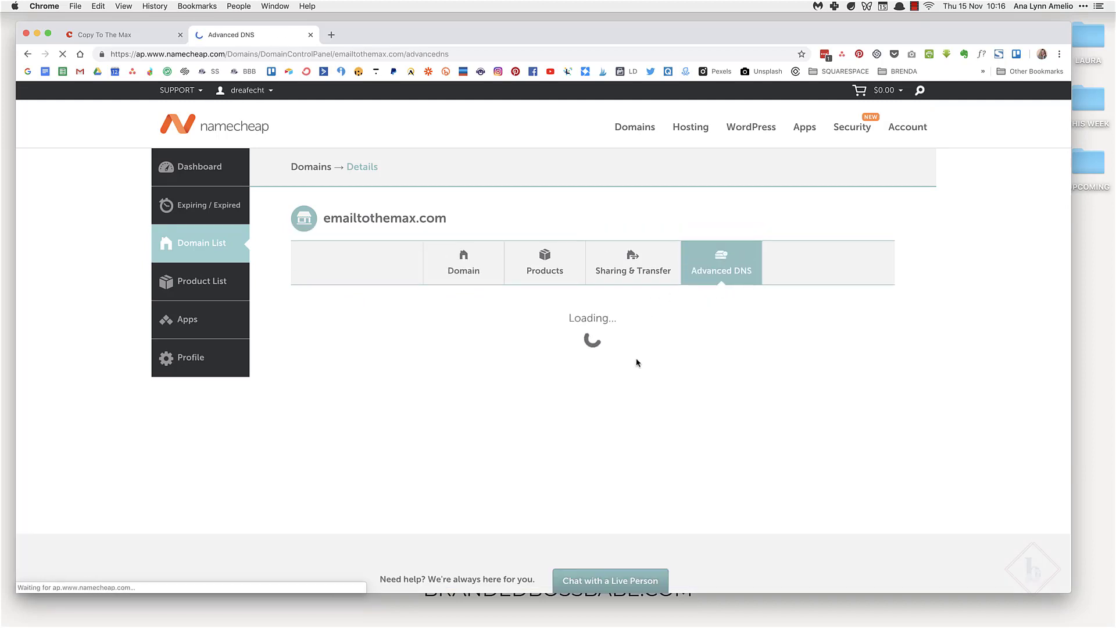
scroll(499, 378, down, 3)
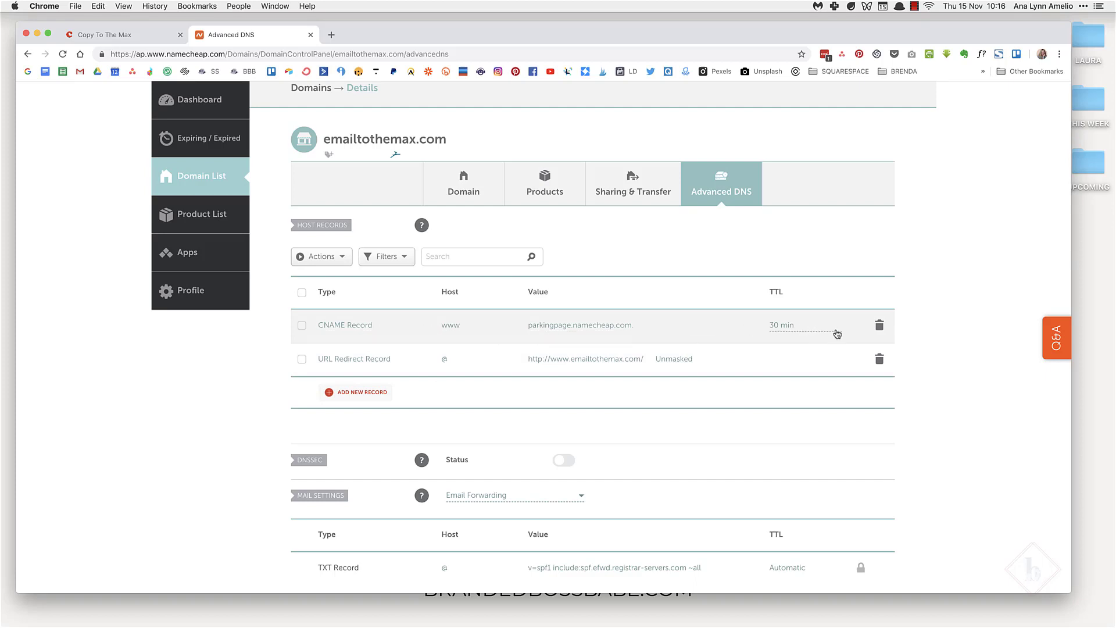
click(879, 325)
click(835, 379)
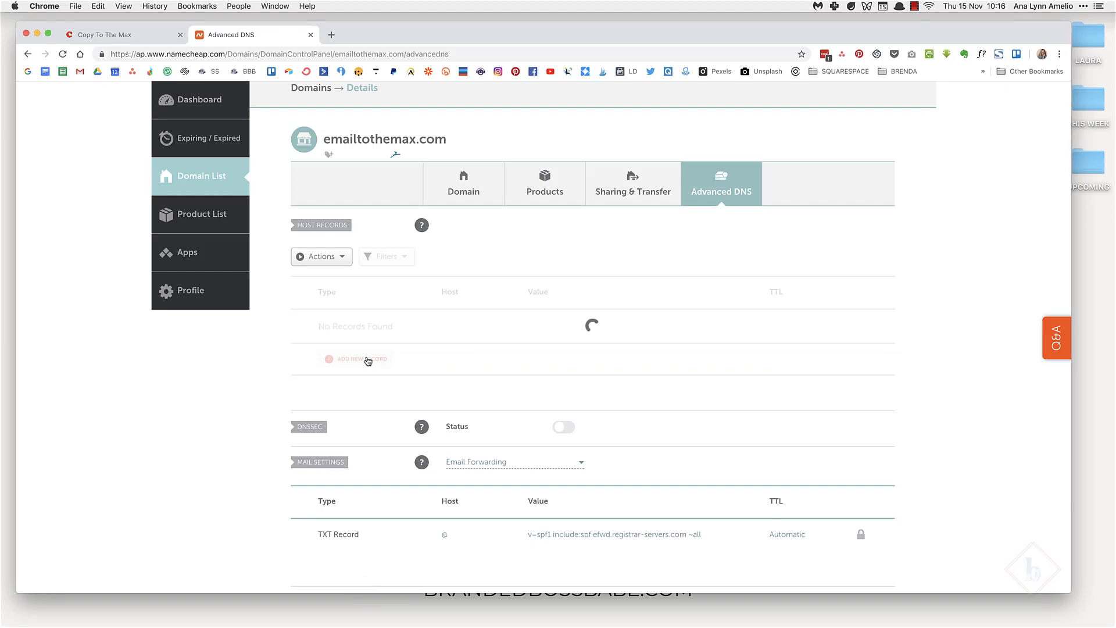
click(374, 391)
scroll(369, 393, down, 3)
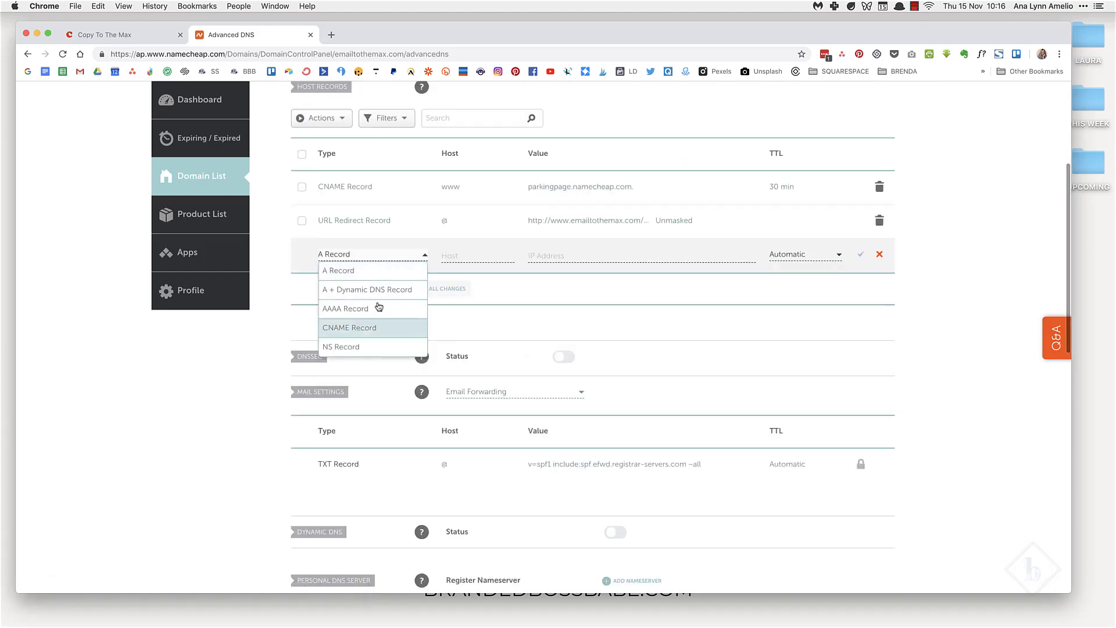
click(364, 334)
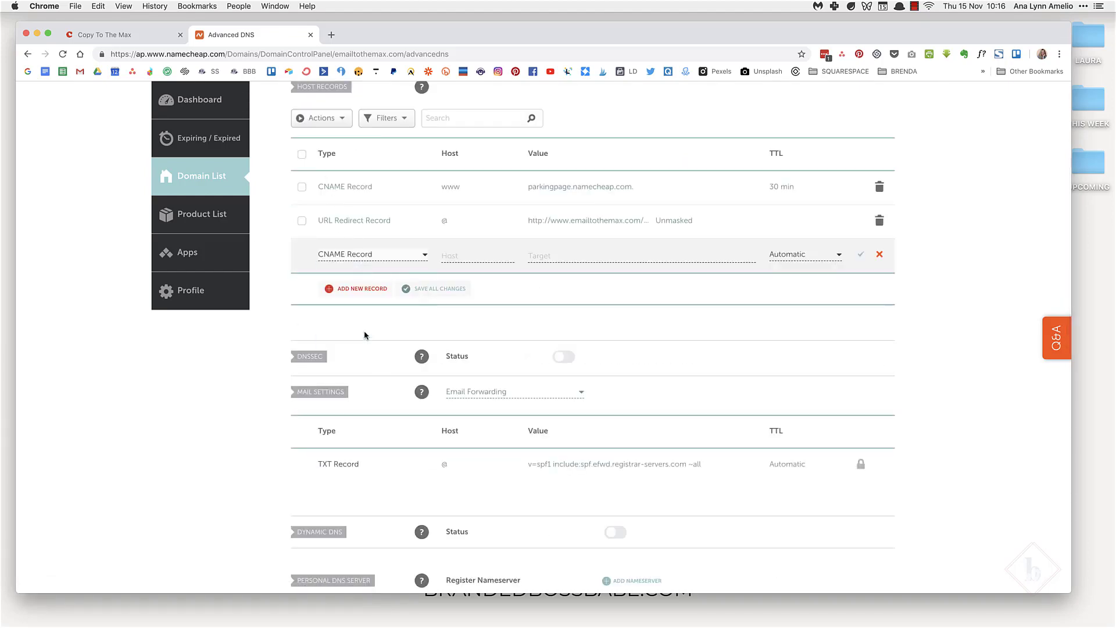
- Fill the CNAME with Squarespace's verification host and verify.squarespace.com target, then save it
click(124, 37)
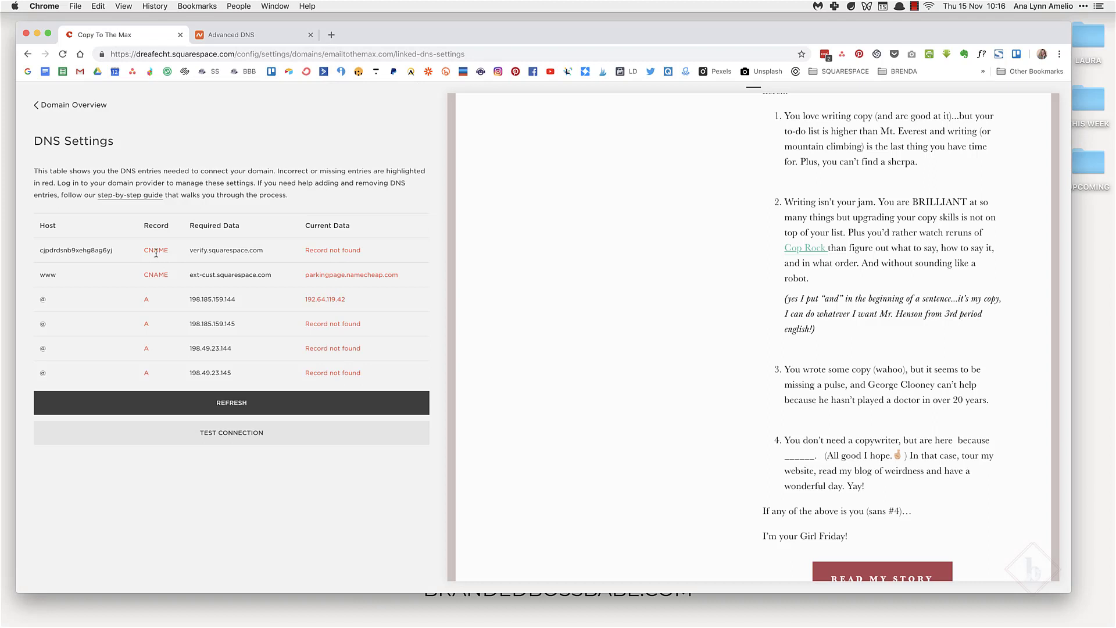
double_click(77, 252)
click(257, 36)
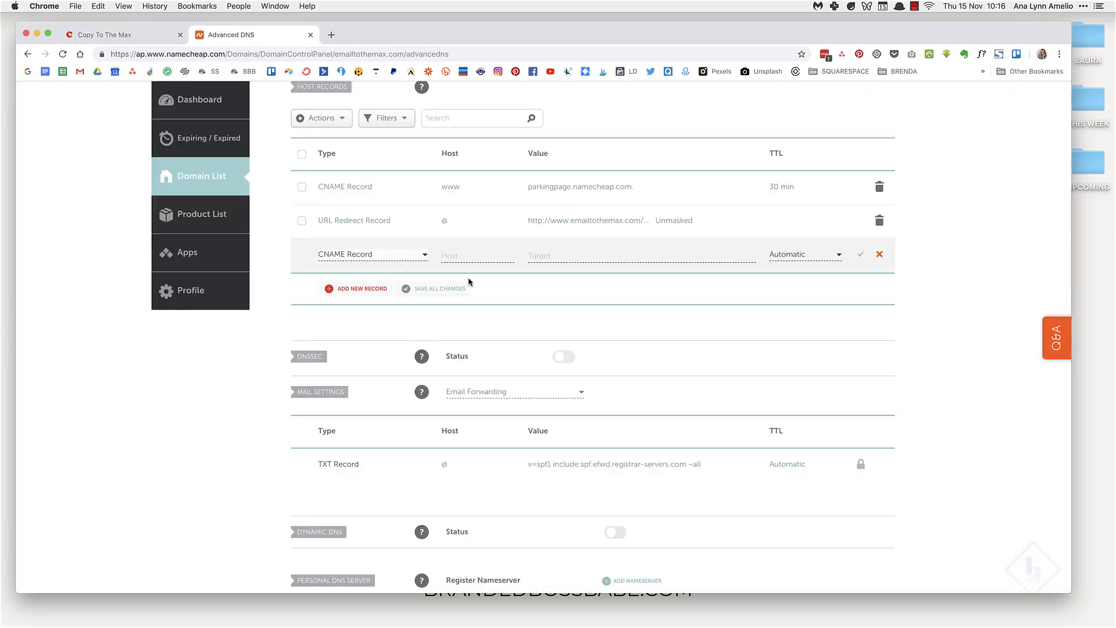
click(475, 254)
click(147, 40)
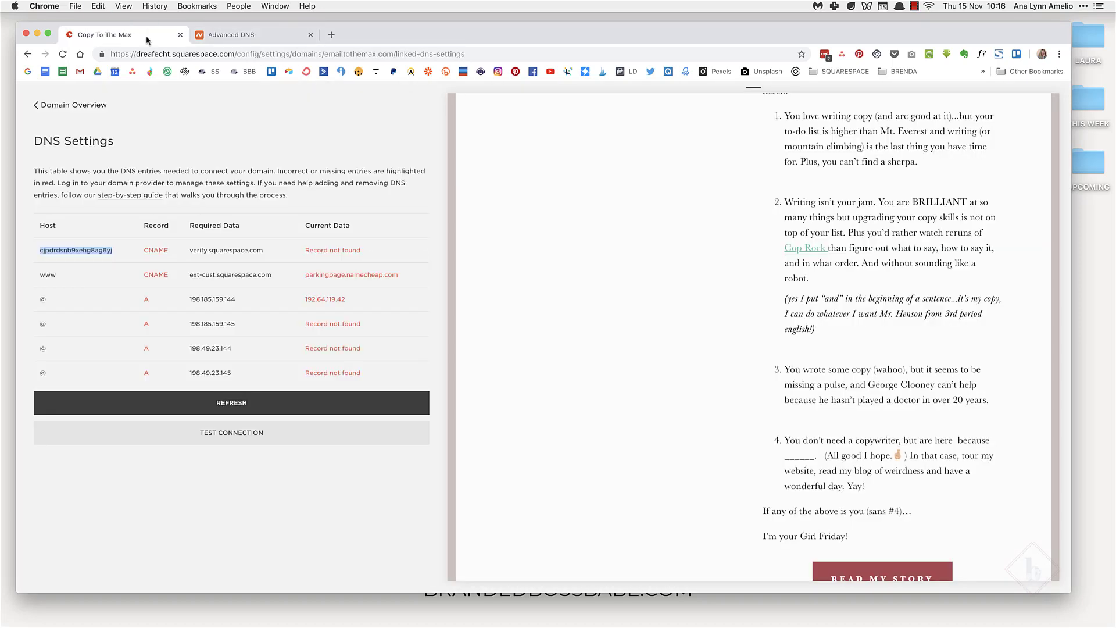
drag(265, 249, 187, 251)
key(super+c)
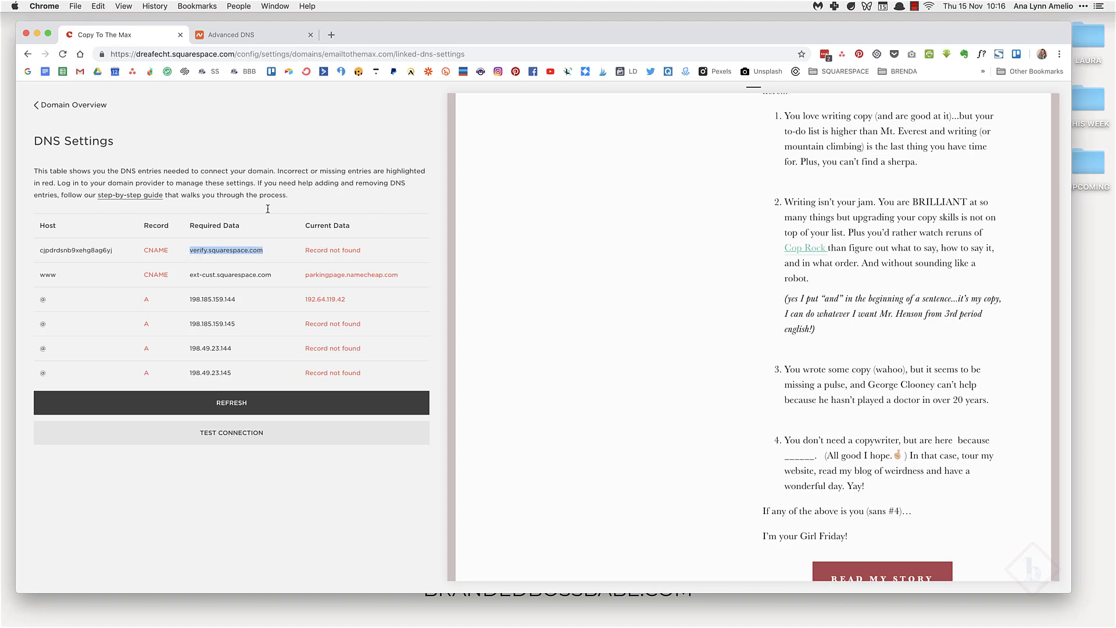
click(256, 36)
key(super+v)
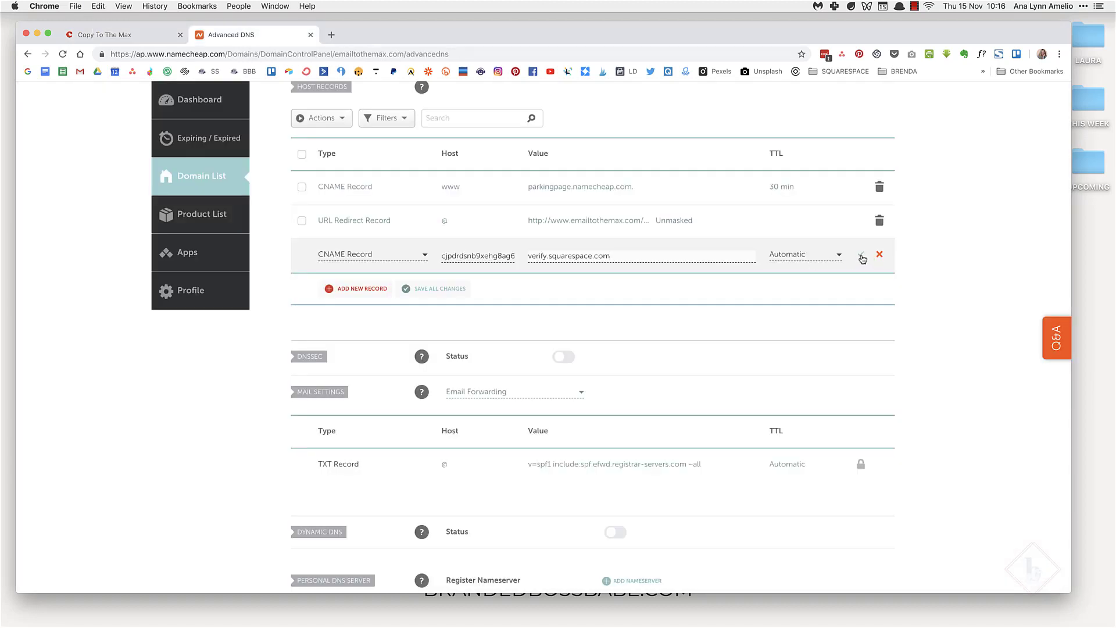
click(862, 256)
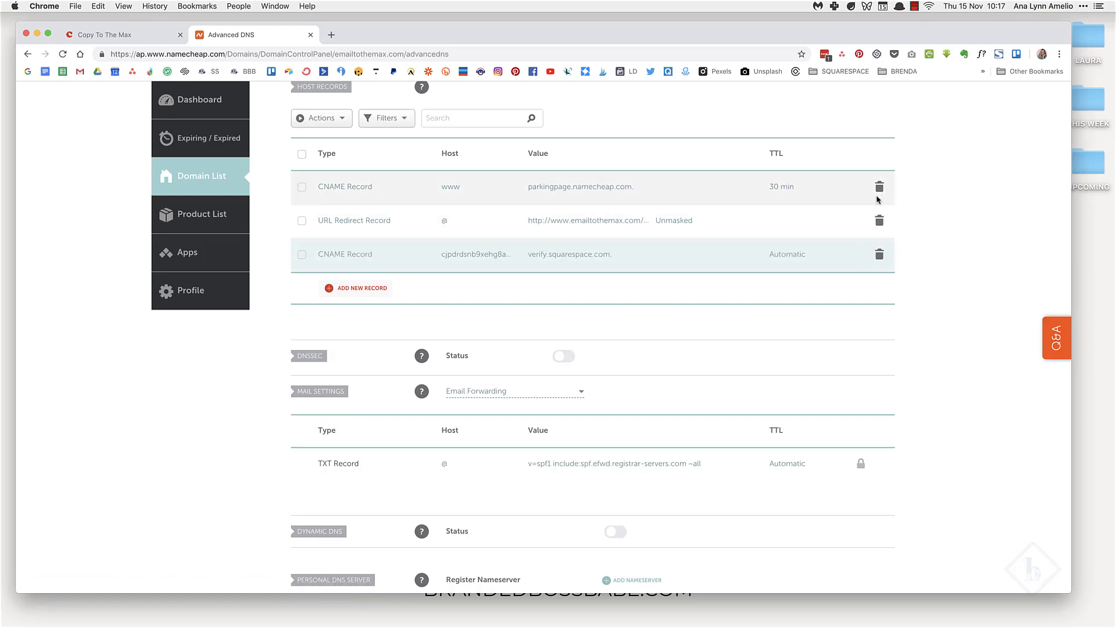
- Copy ext-cust.squarespace.com, delete the old www CNAME, and save a www CNAME pointing there
click(116, 34)
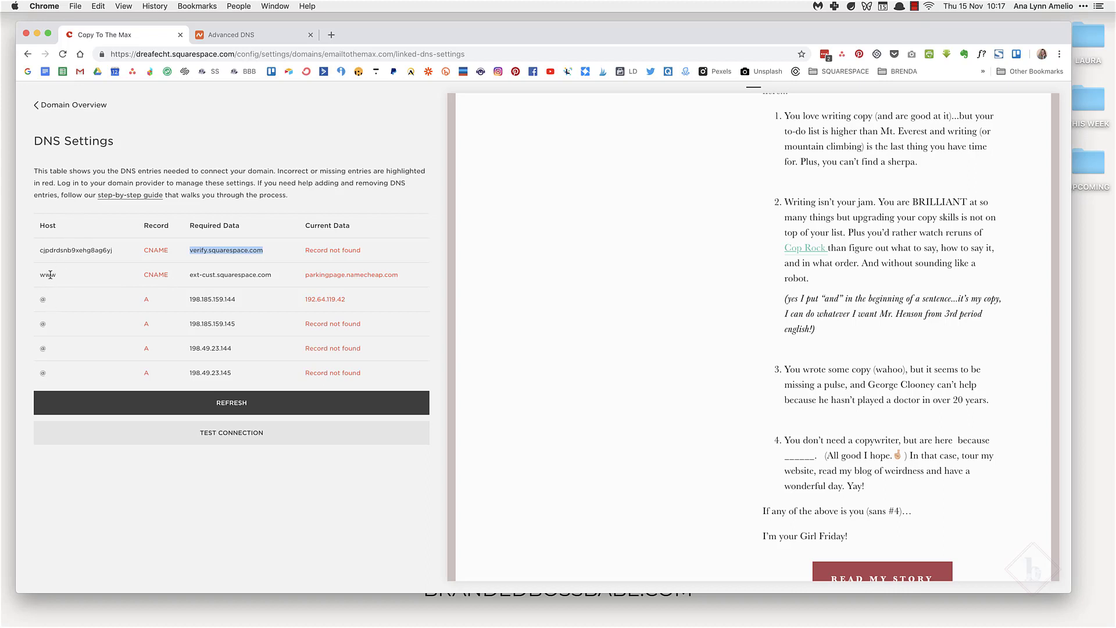
double_click(209, 274)
drag(278, 281, 190, 279)
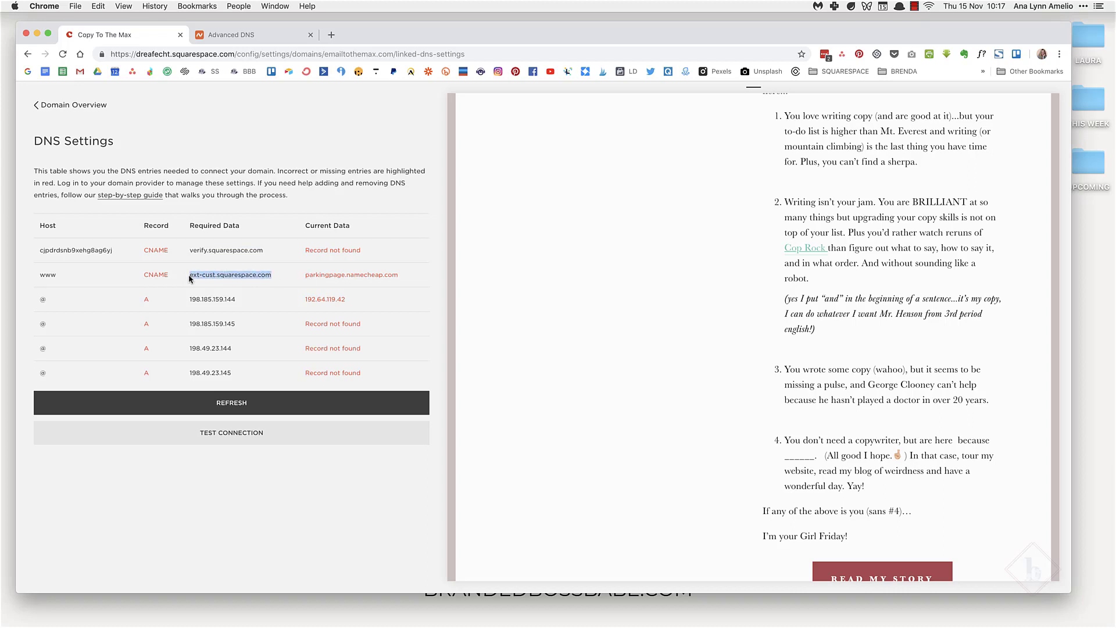
click(240, 36)
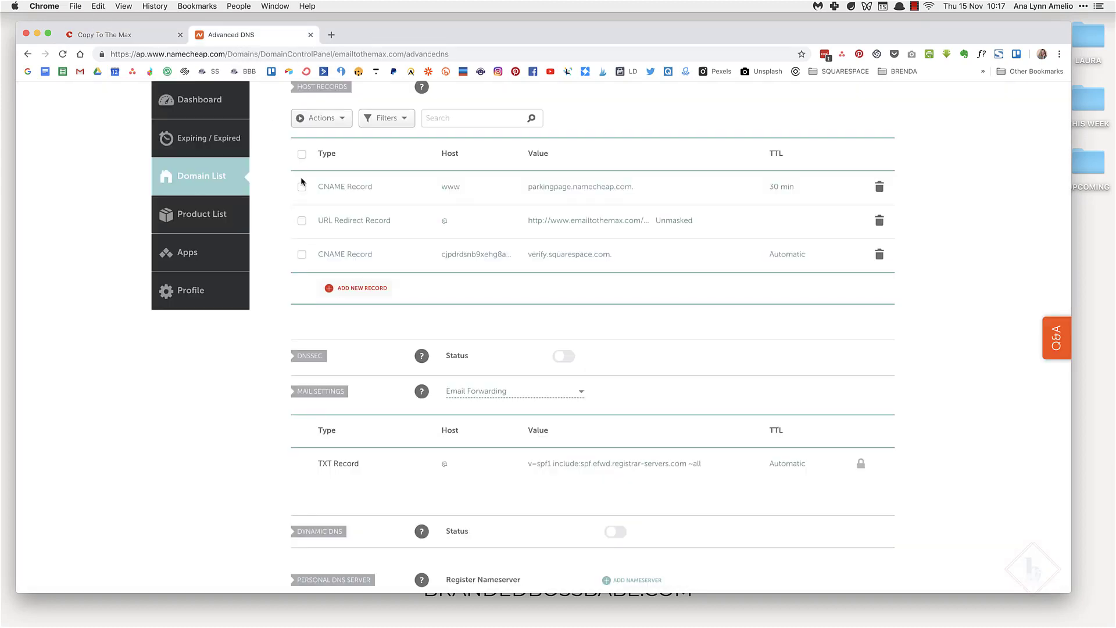
click(879, 187)
click(835, 241)
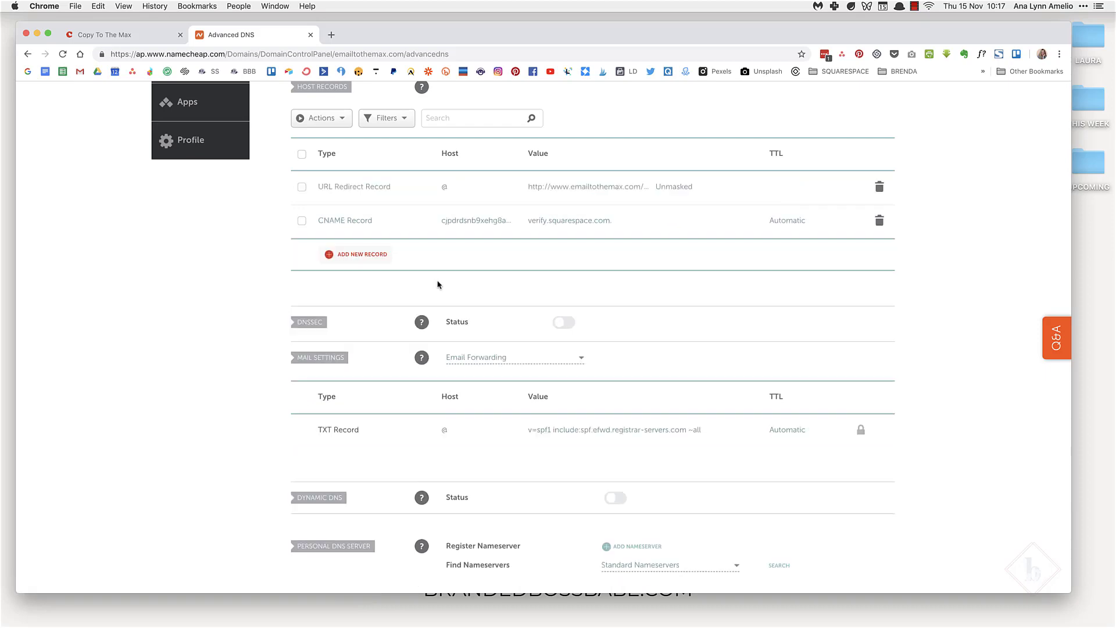
click(375, 255)
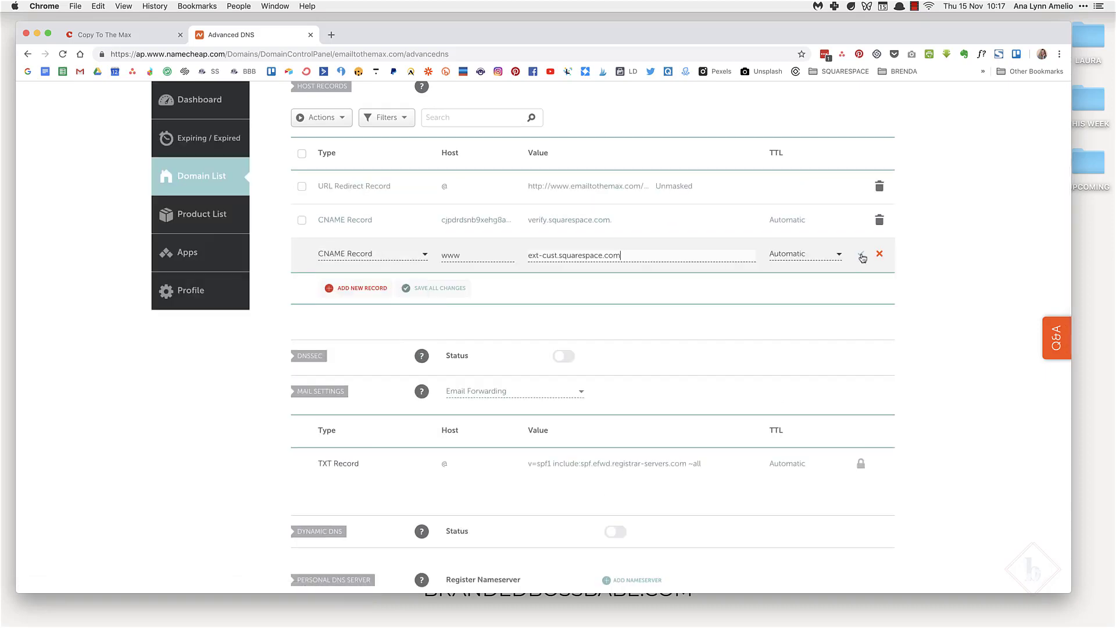
click(859, 256)
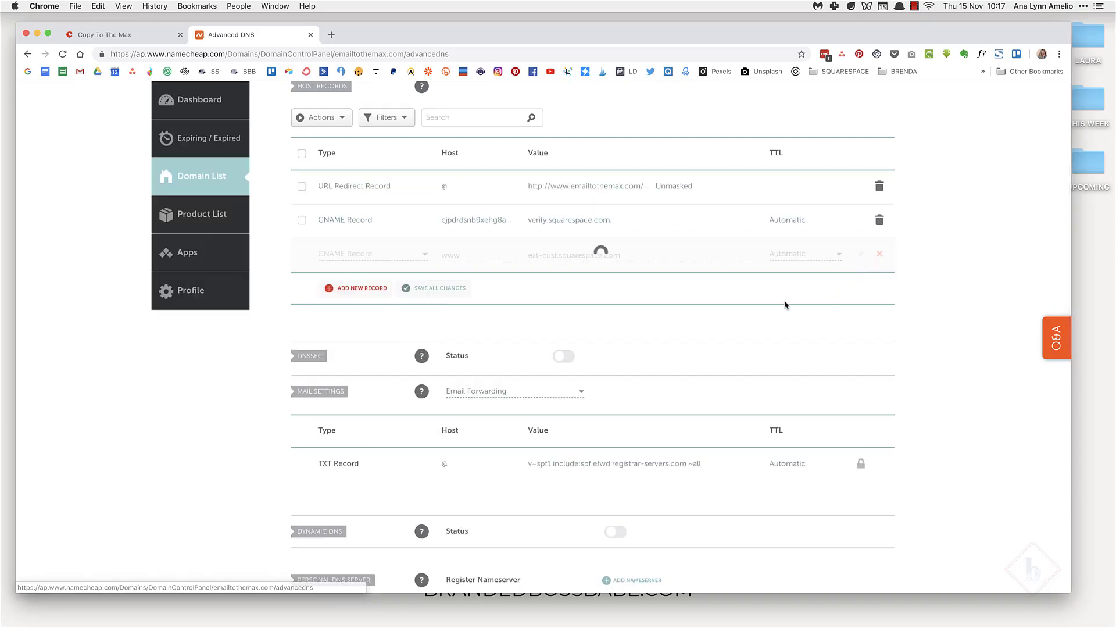
key(ctrl+shift+Tab)
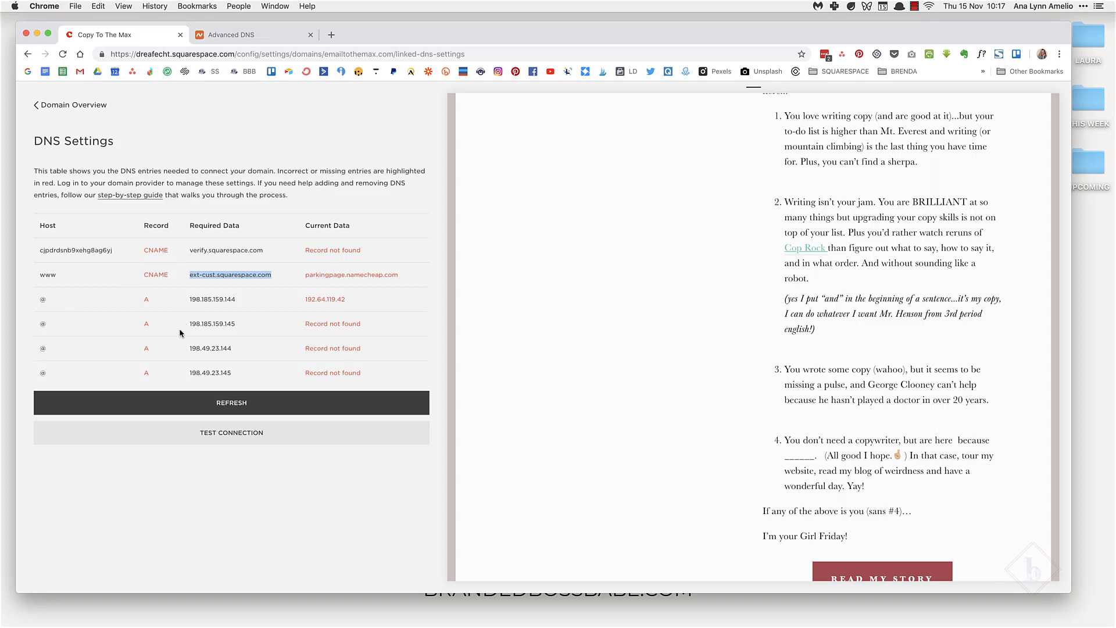
- Copy 198.185.159.144 from Squarespace and save it as an @ A record in Namecheap
click(190, 299)
drag(190, 299, 241, 299)
key(super+c)
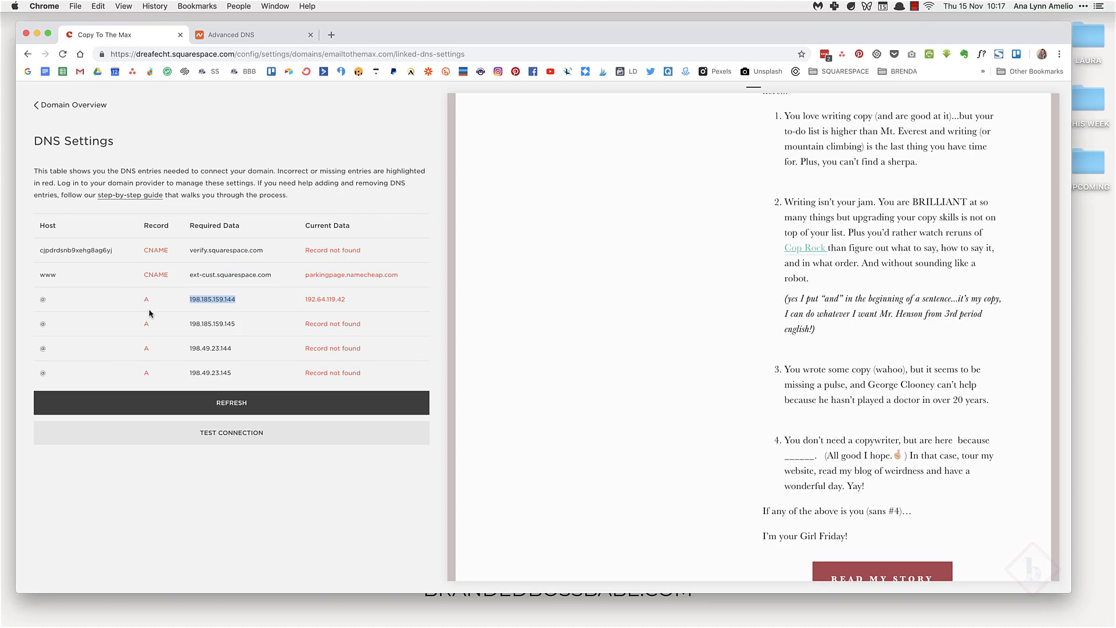
click(261, 38)
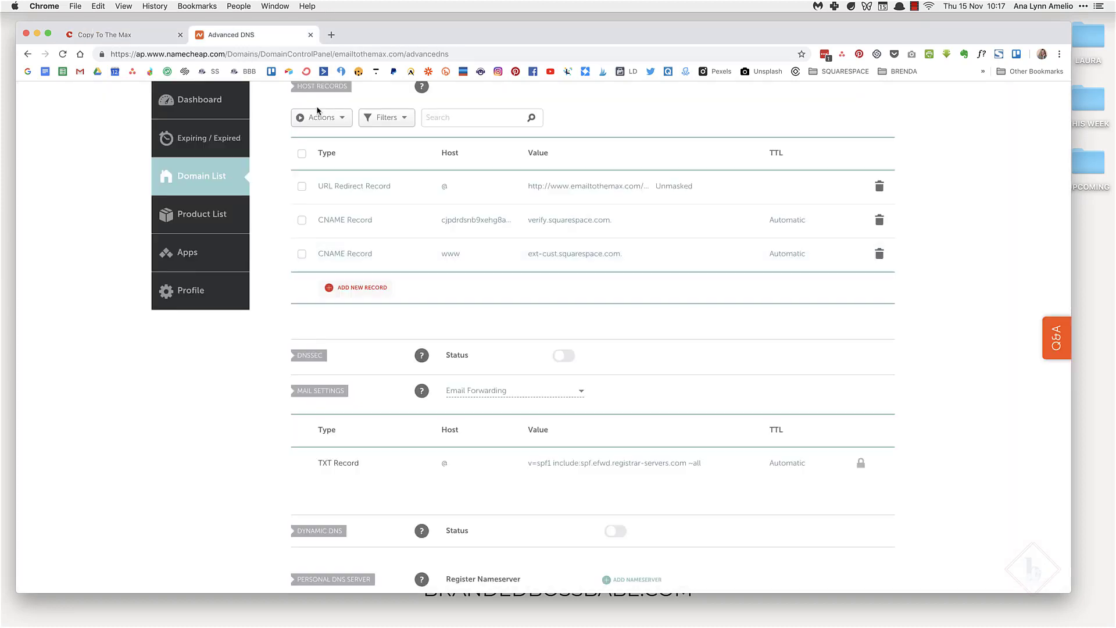
click(364, 290)
click(359, 252)
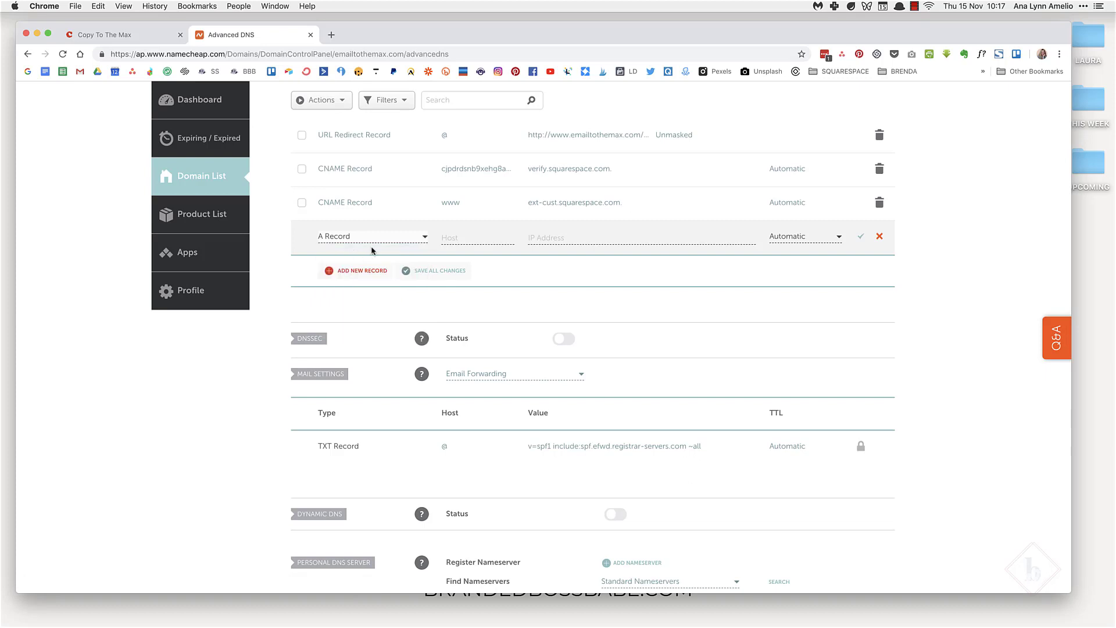
click(465, 238)
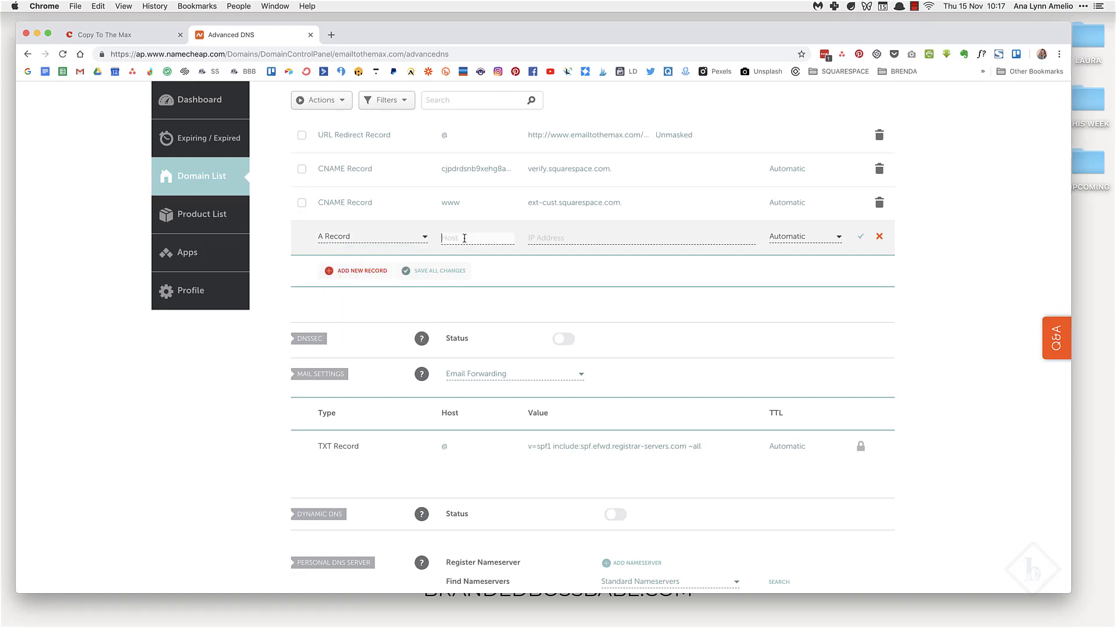
text(@)
click(556, 240)
key(super+v)
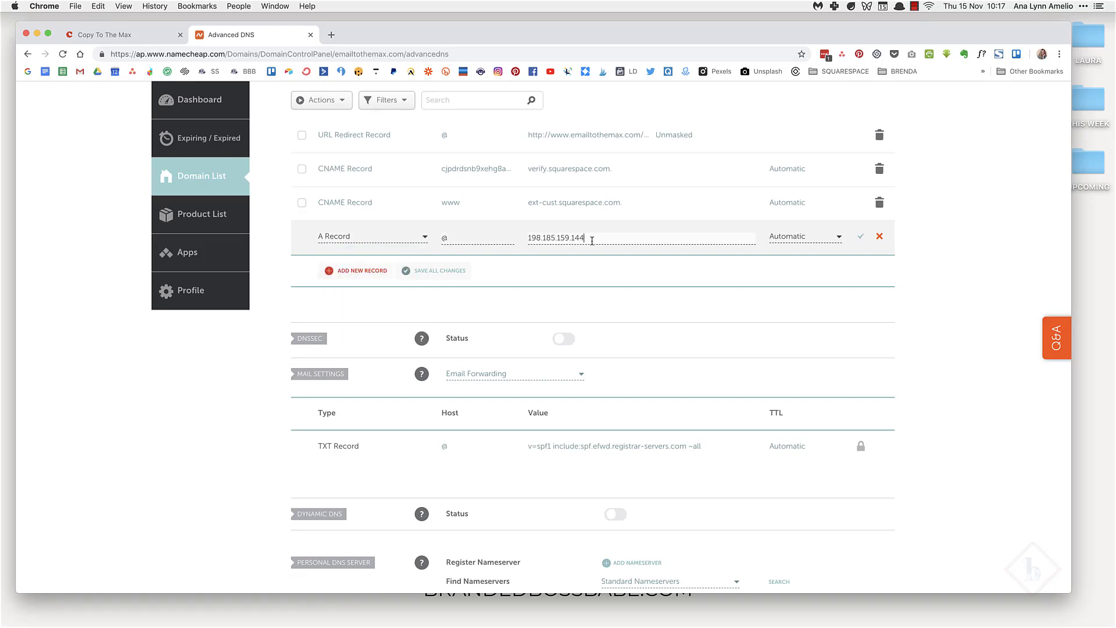
click(860, 236)
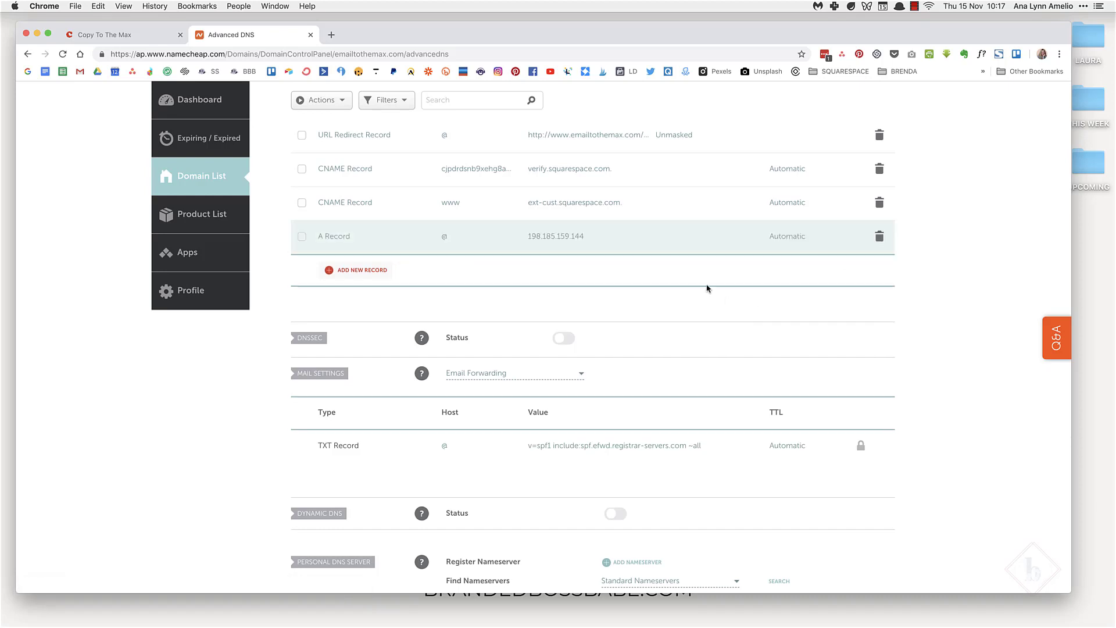
- Delete the URL Redirect record and start an @ A record for 198.185.159.145
click(879, 135)
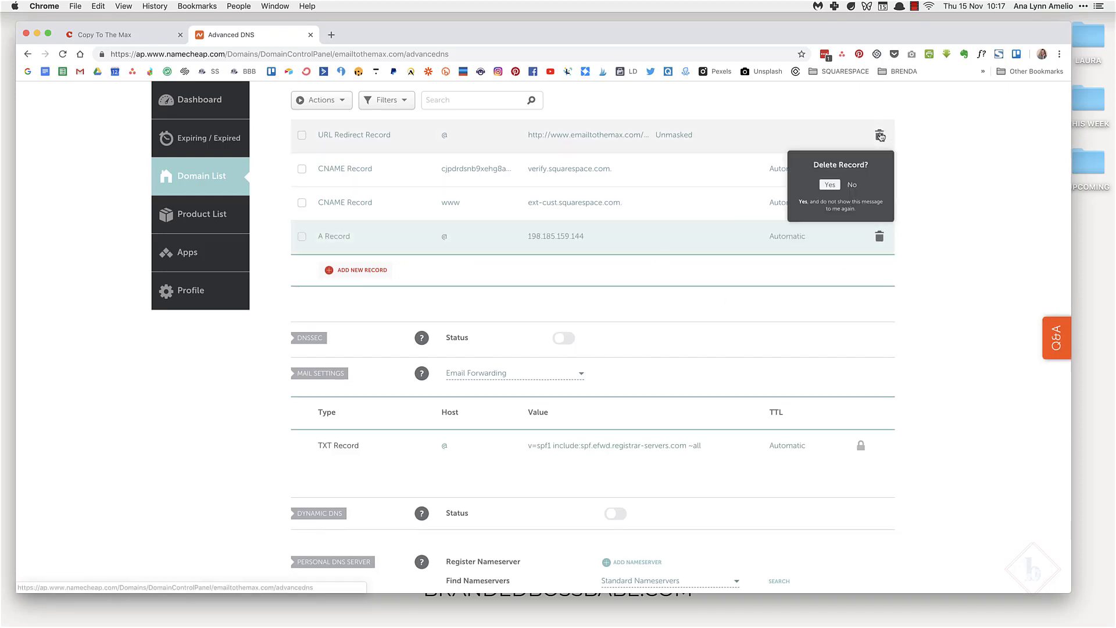
click(843, 189)
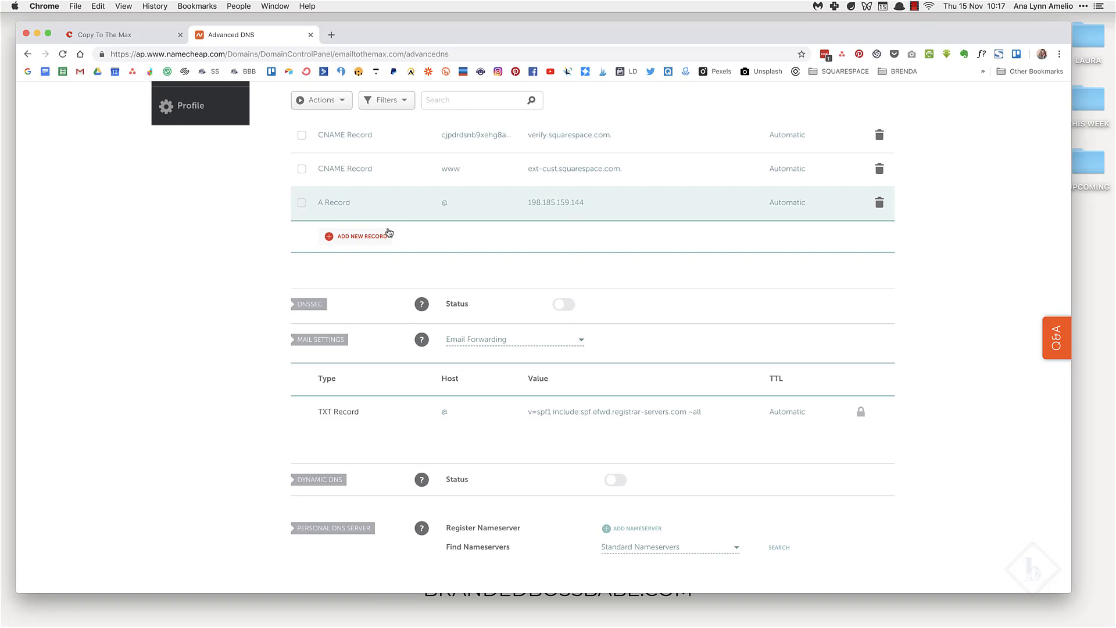
click(361, 237)
click(361, 254)
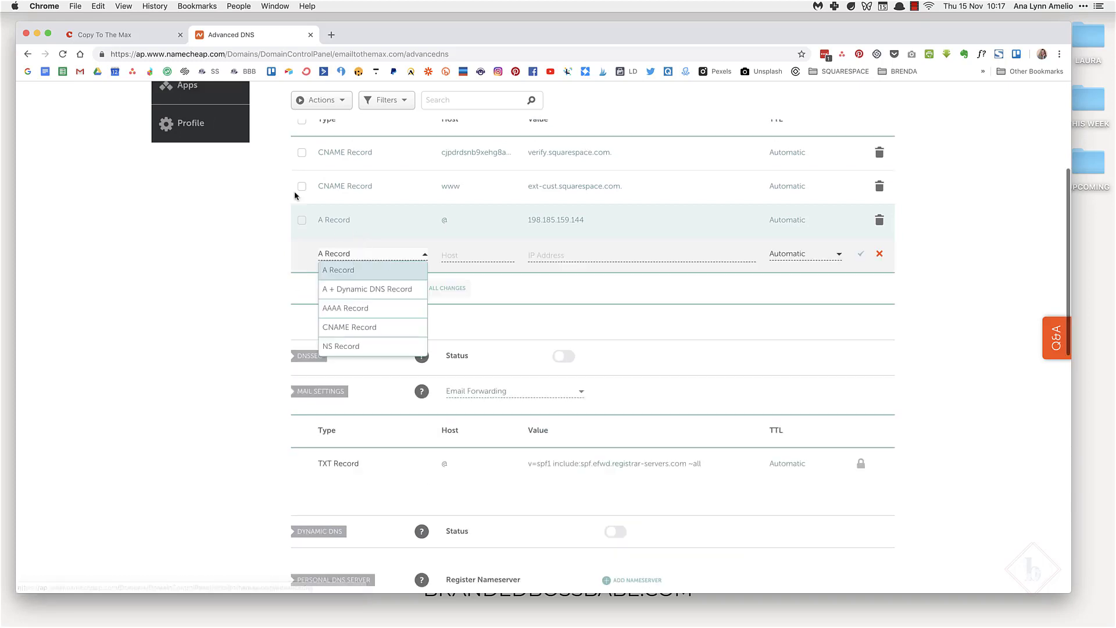
click(354, 271)
click(450, 254)
key(ctrl+shift+Tab)
double_click(212, 324)
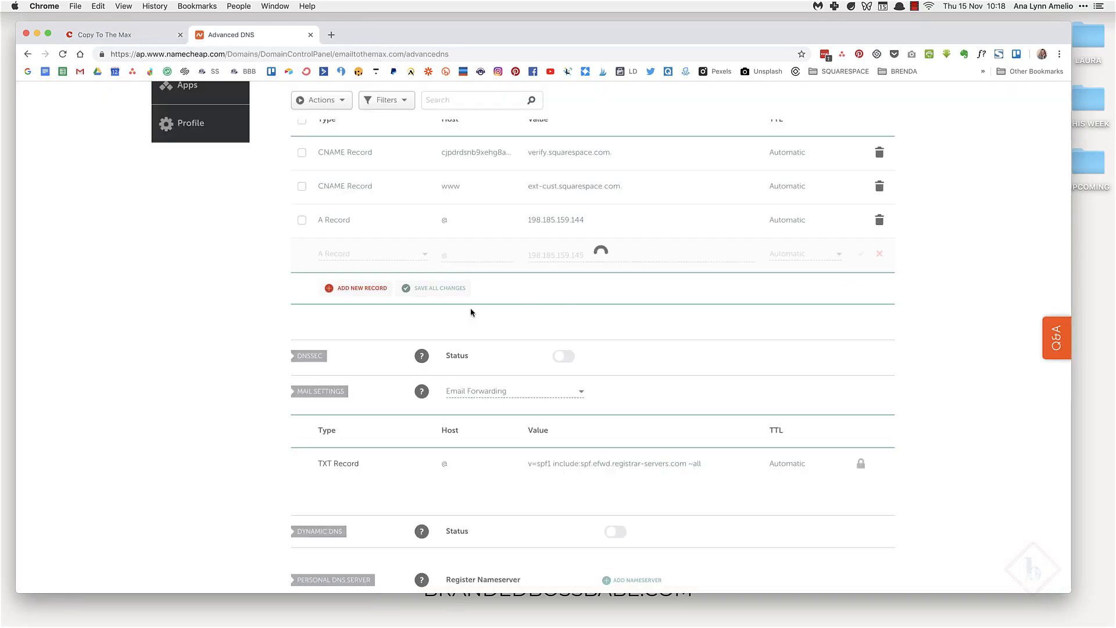
click(361, 288)
- Add and save an @ A record pointing to 198.49.23.144
click(372, 254)
click(354, 272)
click(449, 254)
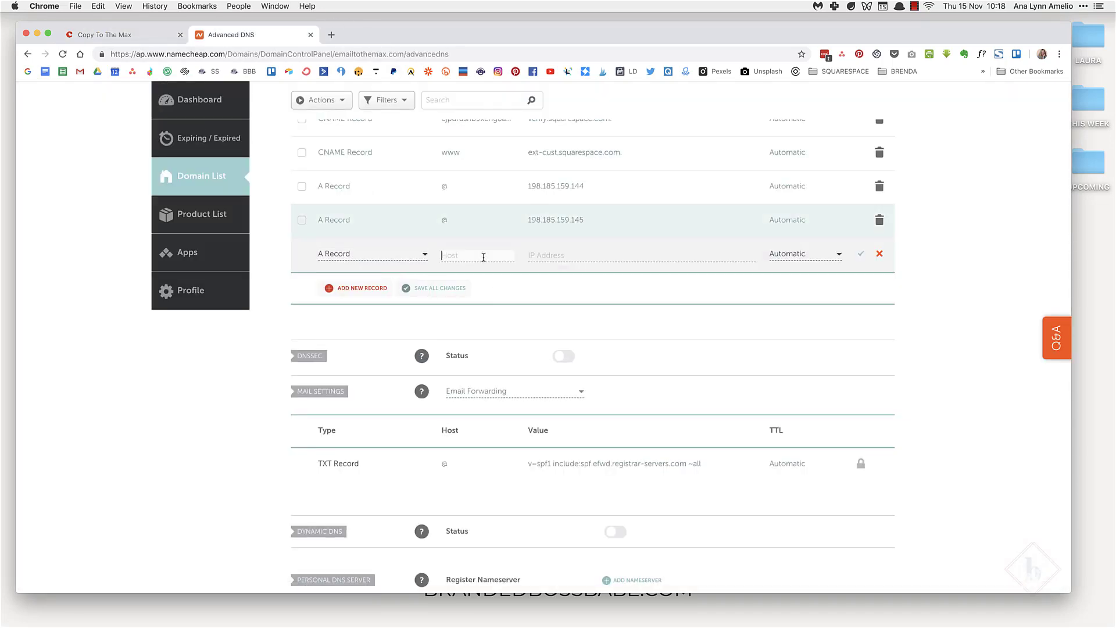
click(123, 36)
key(ctrl+Tab)
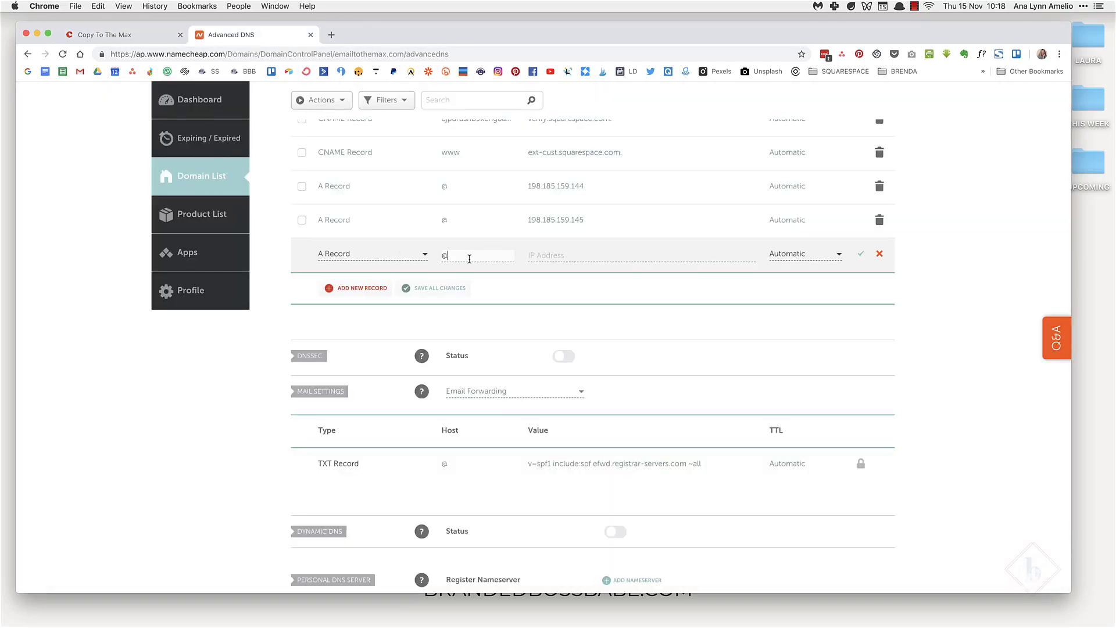
click(562, 257)
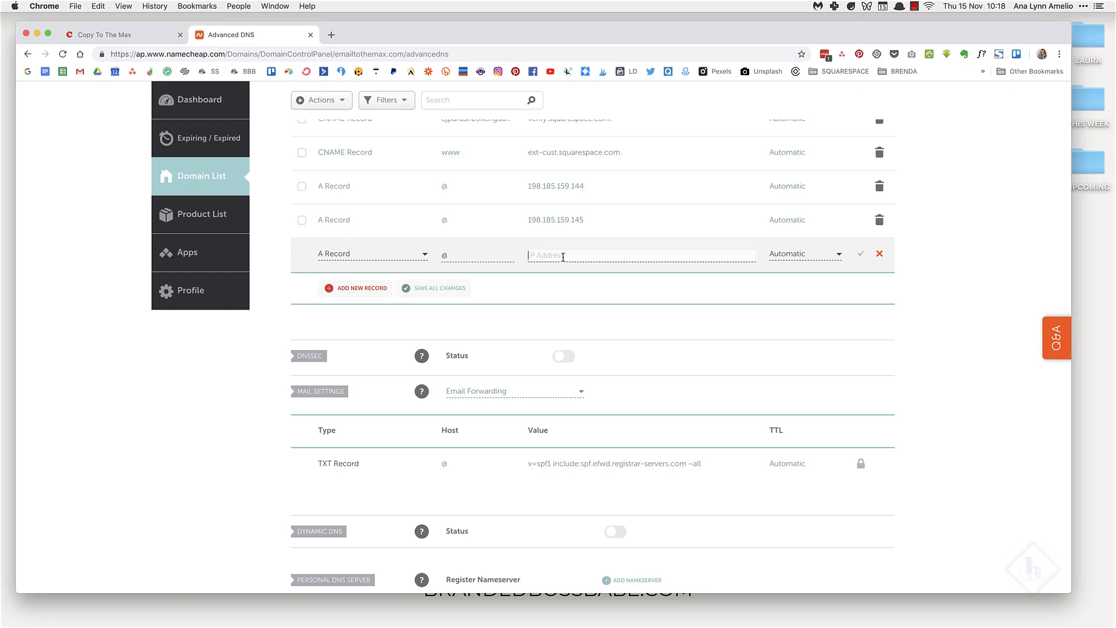
key(super+v)
click(860, 254)
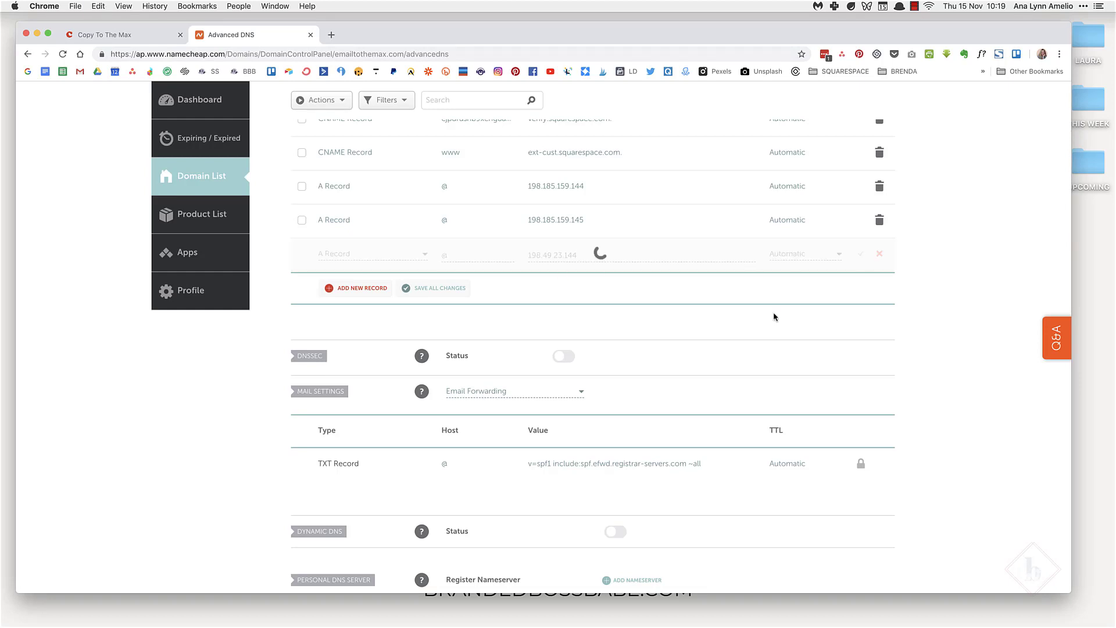
- Copy 198.49.23.145 from Squarespace and save it as an @ A record
click(112, 36)
drag(232, 373, 187, 375)
key(super+c)
key(ctrl+Tab)
text(@)
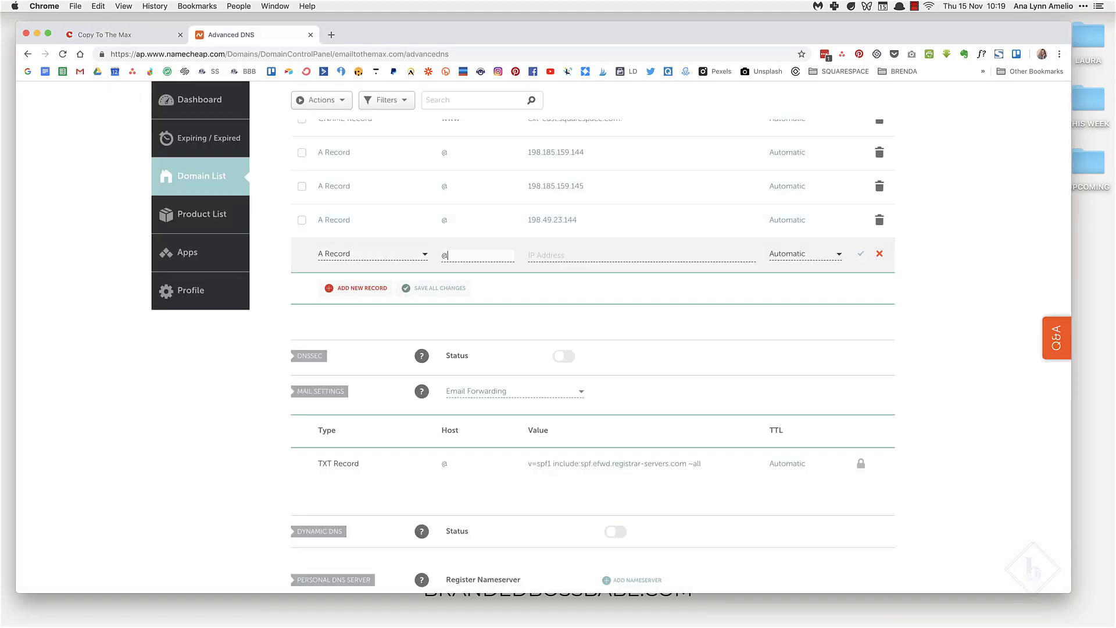
click(546, 259)
key(super+v)
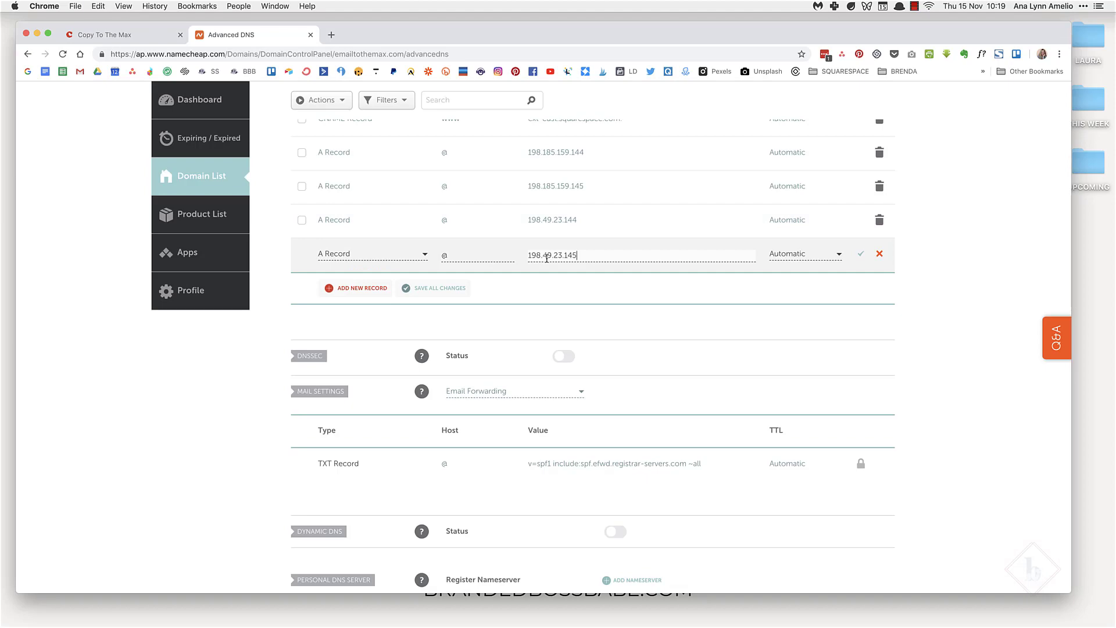
click(860, 257)
scroll(440, 299, up, 5)
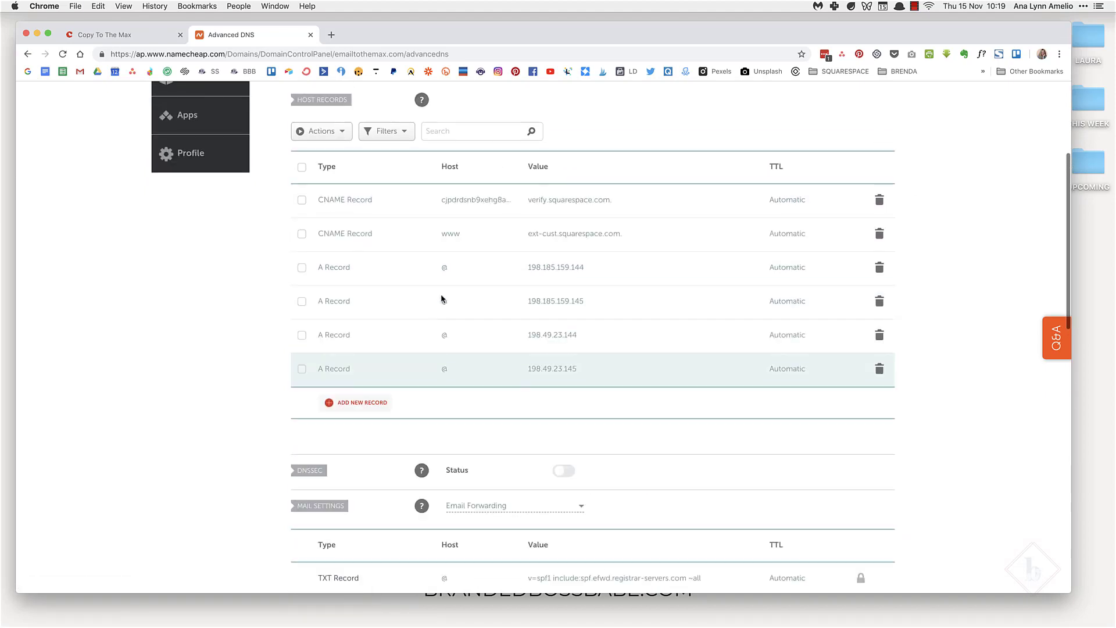
- Check that all CNAME and A records show Correct, then run Test Connection
click(102, 35)
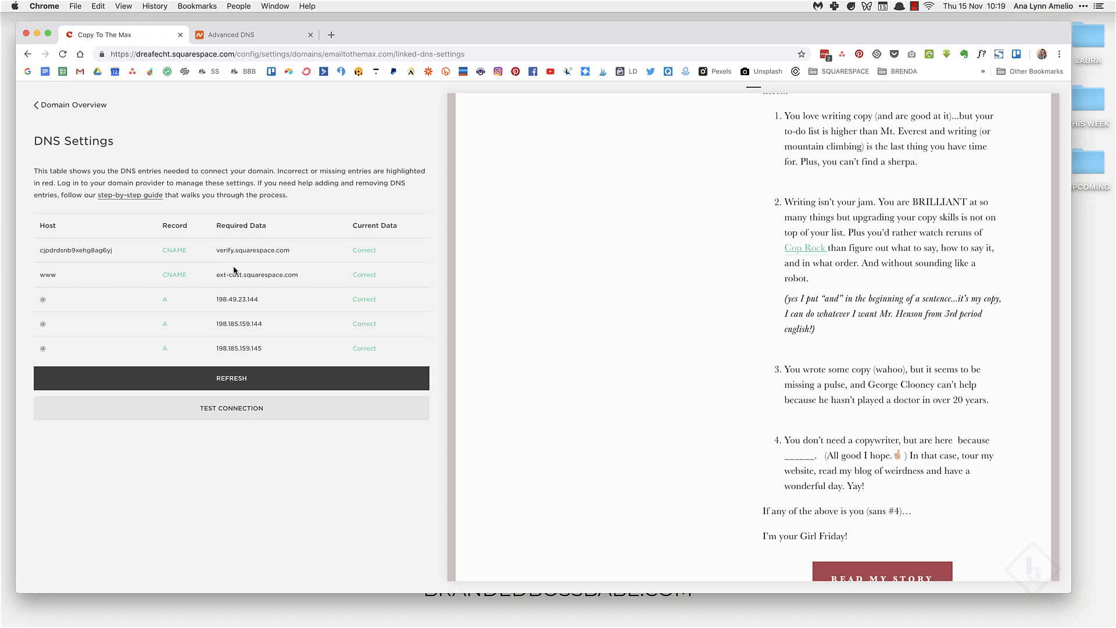
click(235, 409)
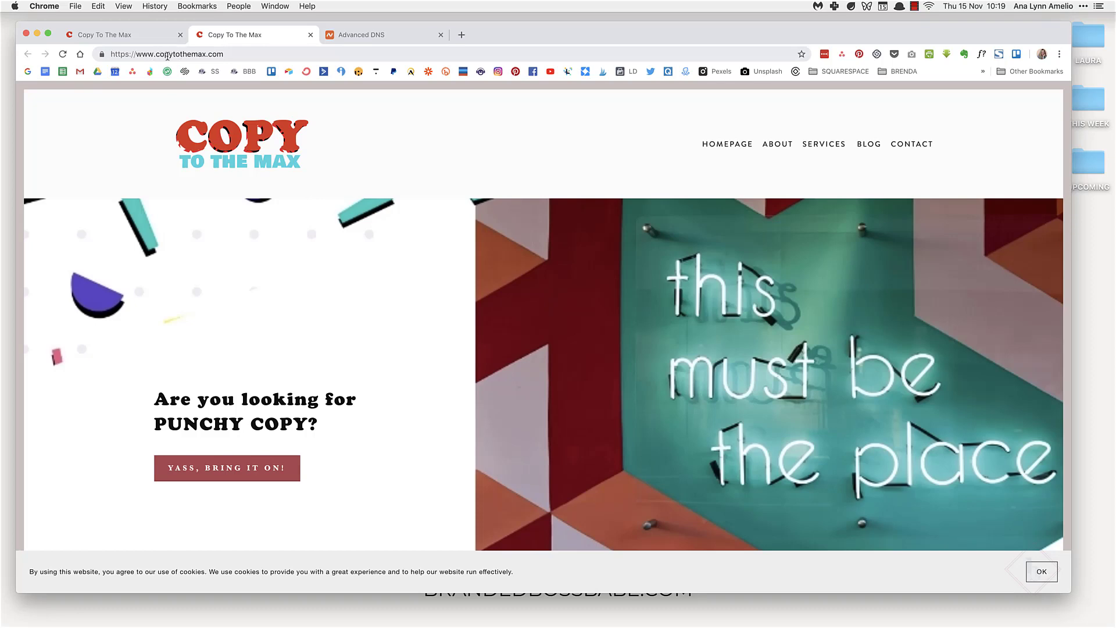
click(310, 35)
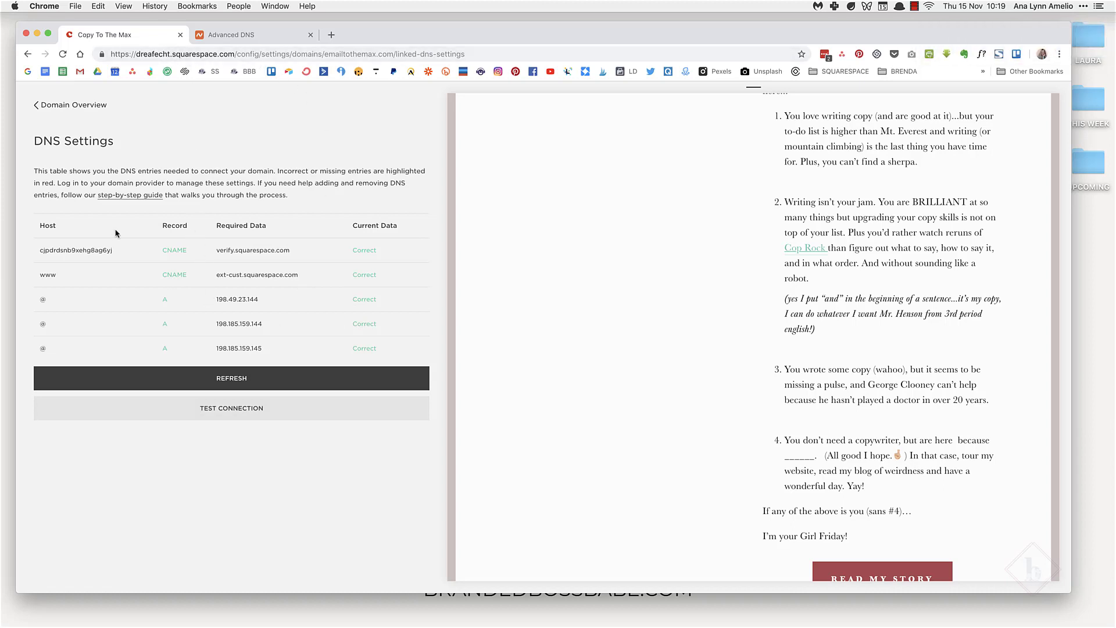
- Set emailtothemax.com as the primary domain, confirm, and go back to the Domains list
key(super+bracketleft)
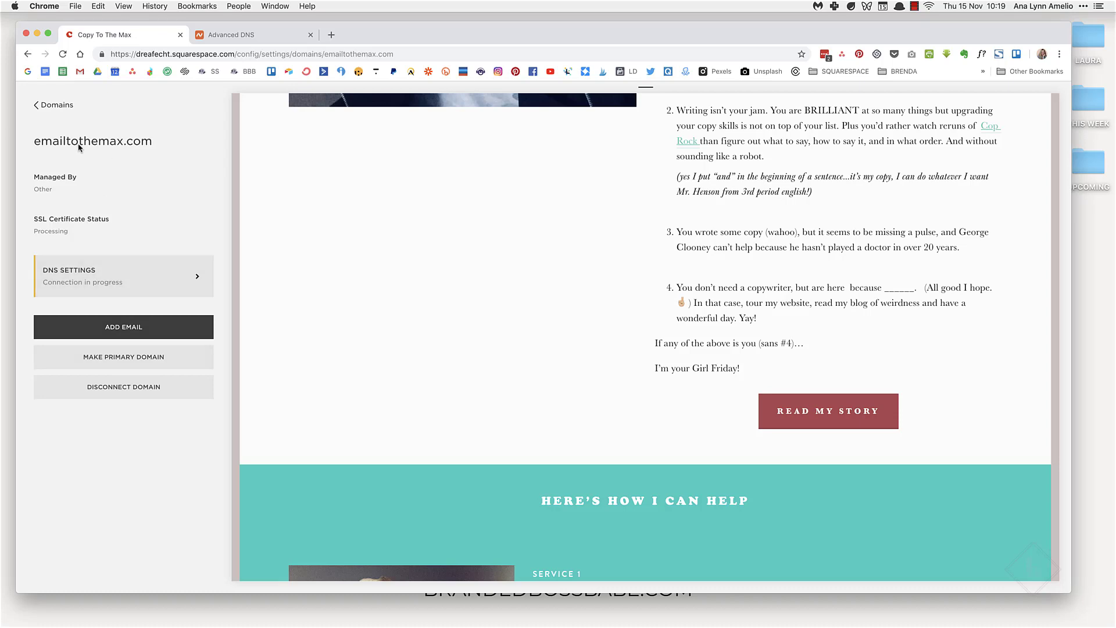
click(113, 364)
key(Return)
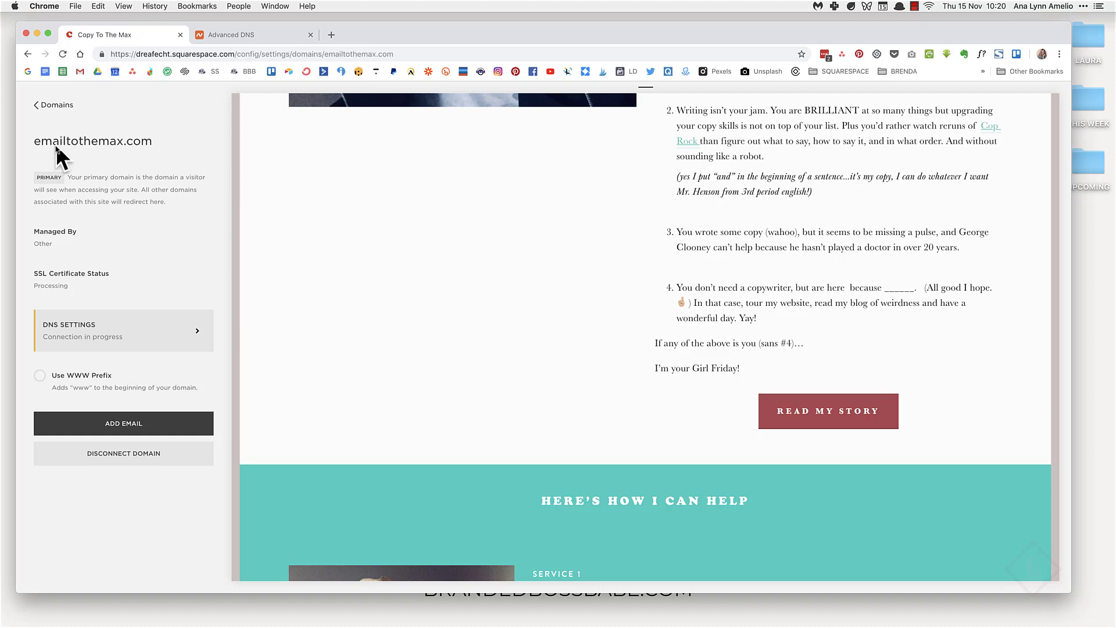
click(36, 105)
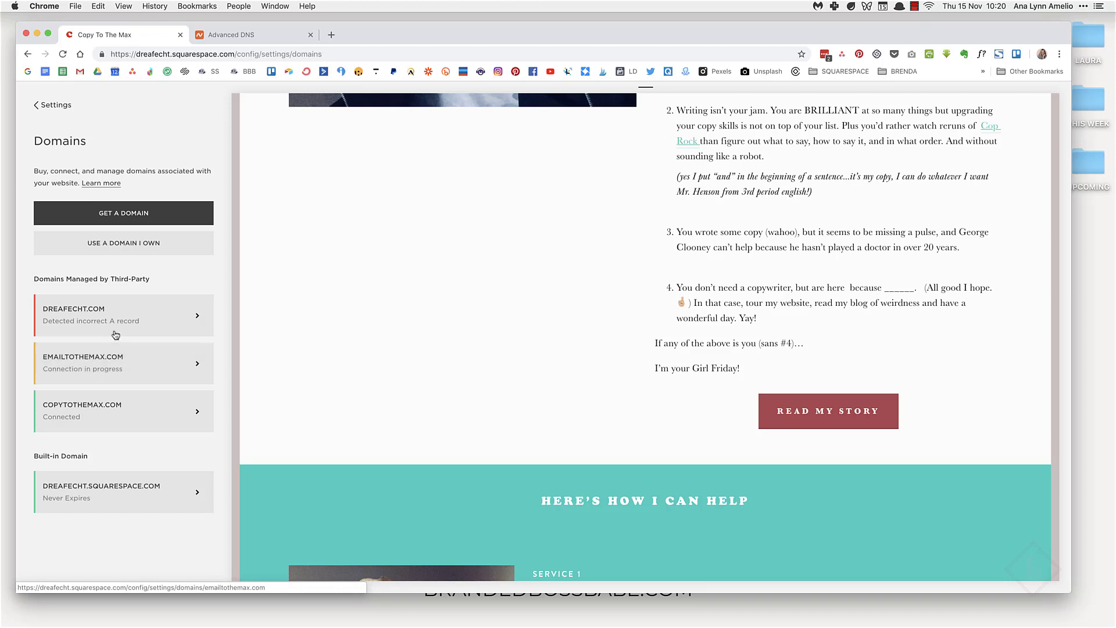
- Return to the main Squarespace Settings panel after a brief look at Namecheap's DNS records
click(142, 326)
click(54, 105)
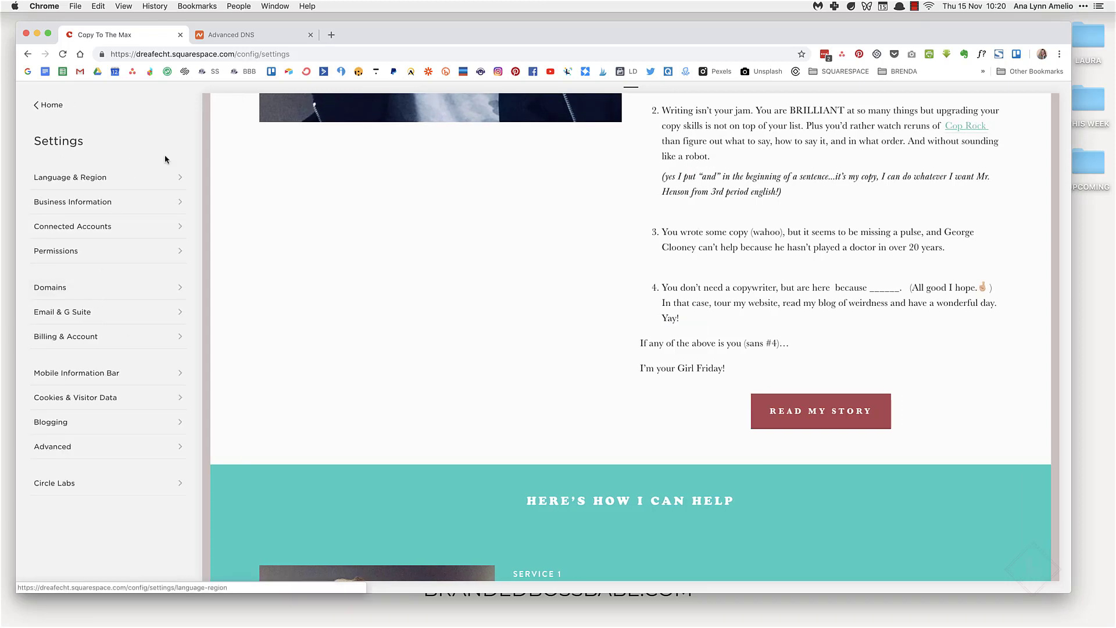
click(212, 36)
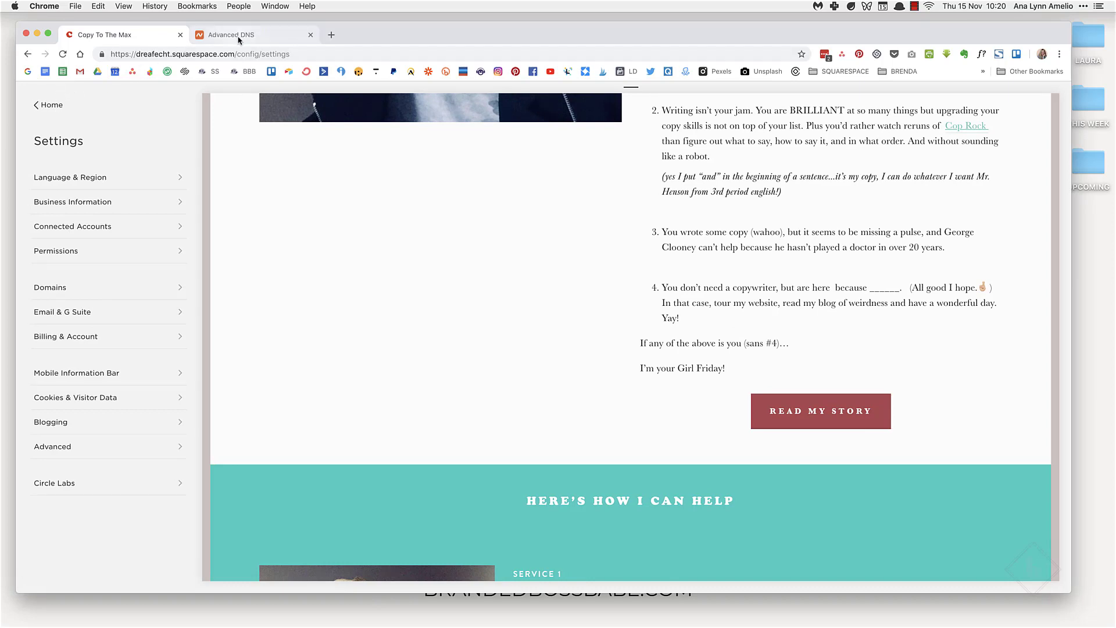
click(126, 36)
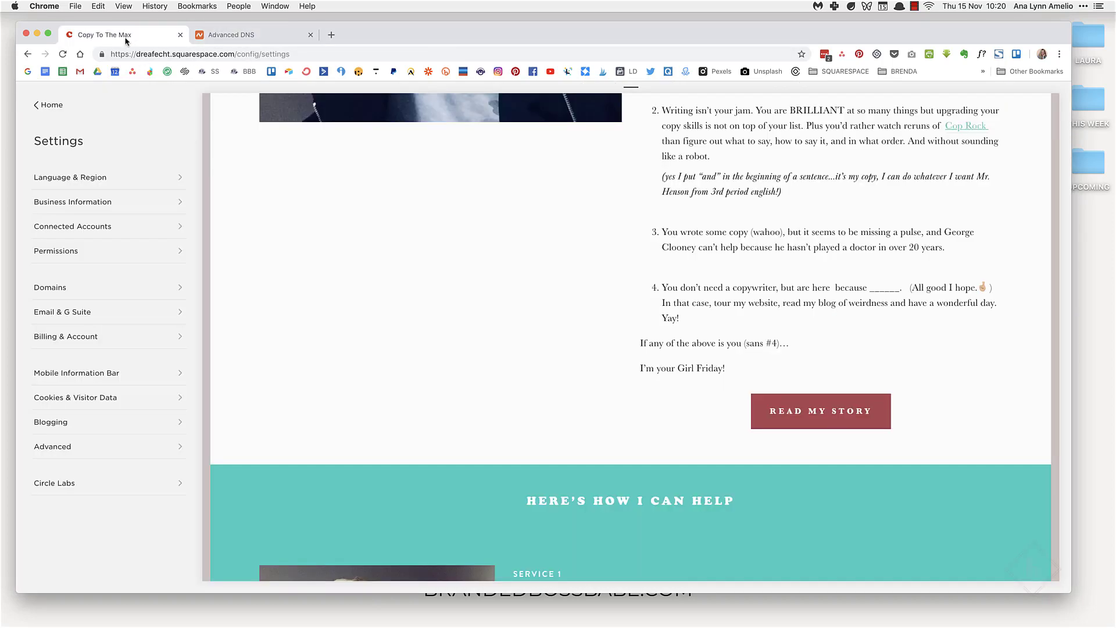